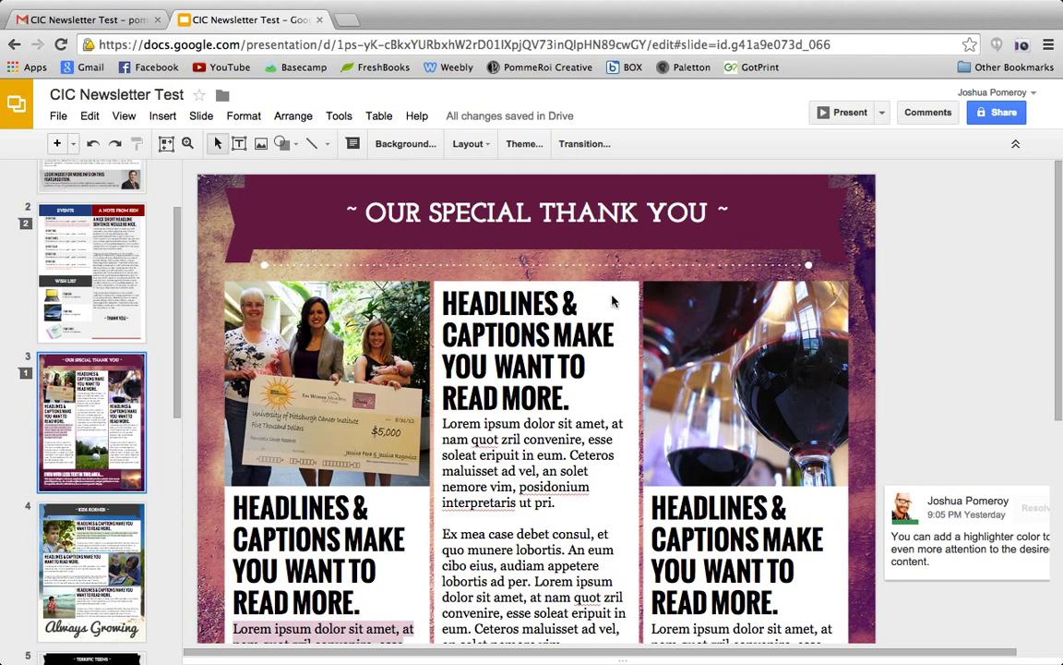
Show slide 1, the Children in Crisis cover with its beach photo and ISS 18 SPRING 2014 badge
scroll(92, 448, "up", 3)
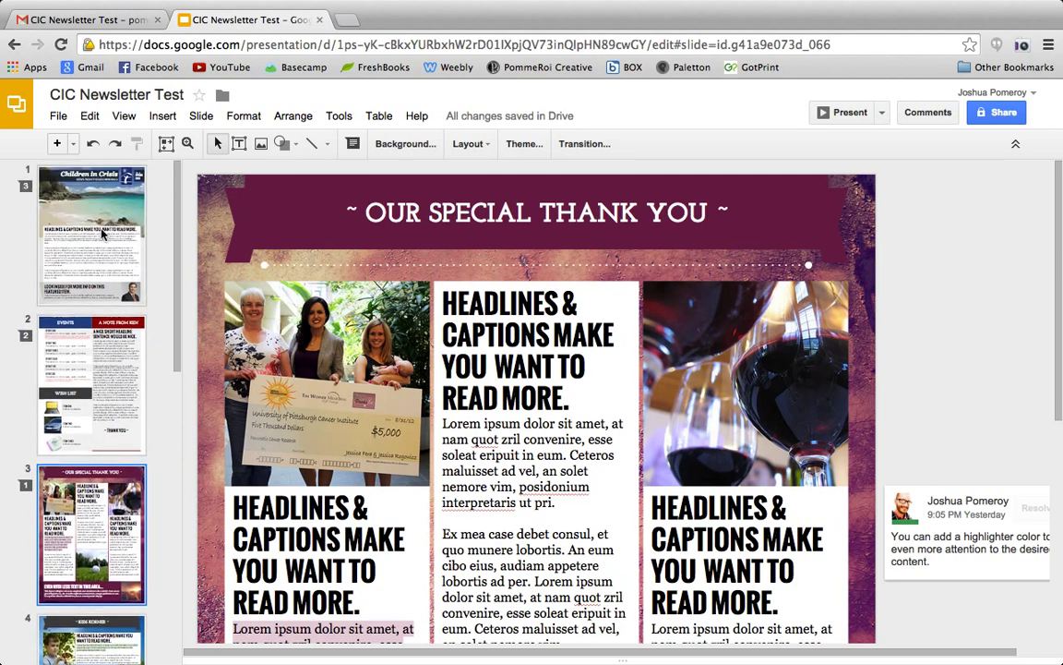
left_click(103, 212)
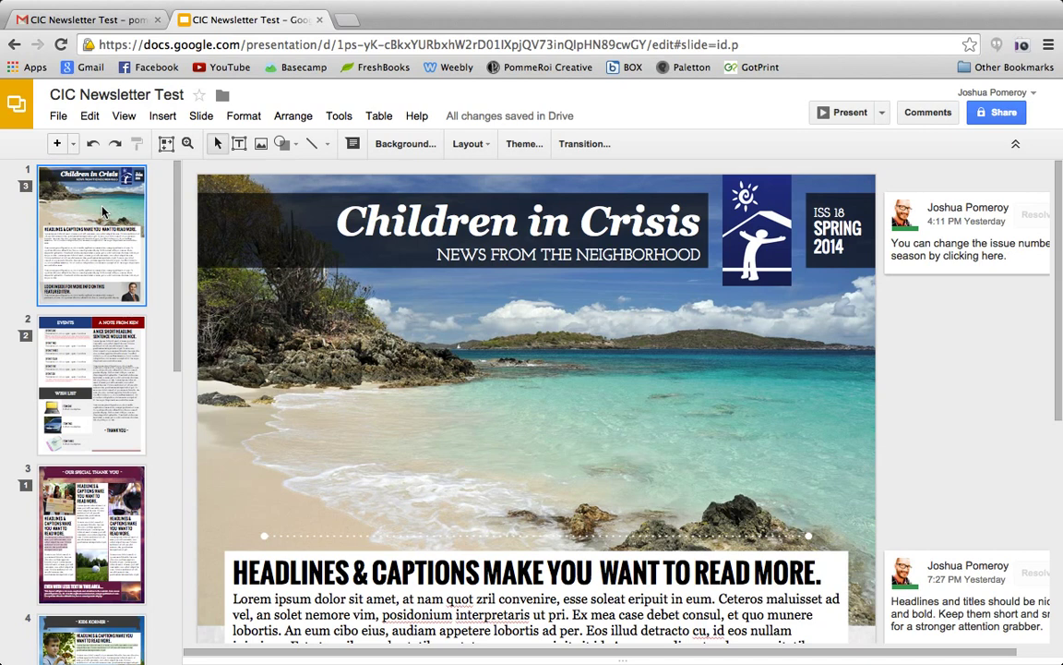
left_click(304, 237)
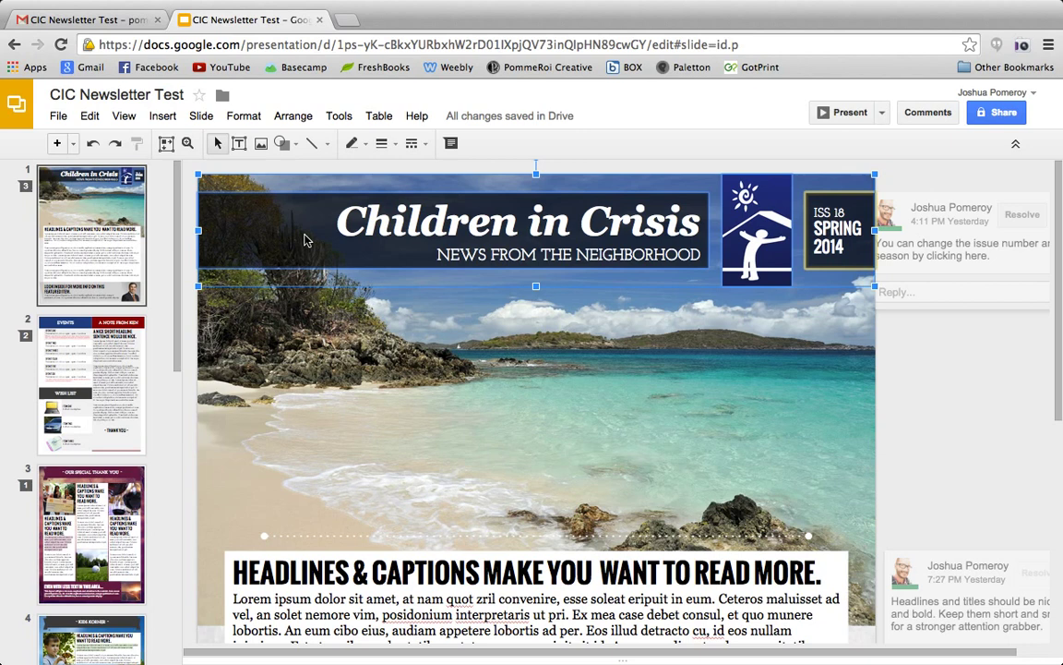
left_click(952, 408)
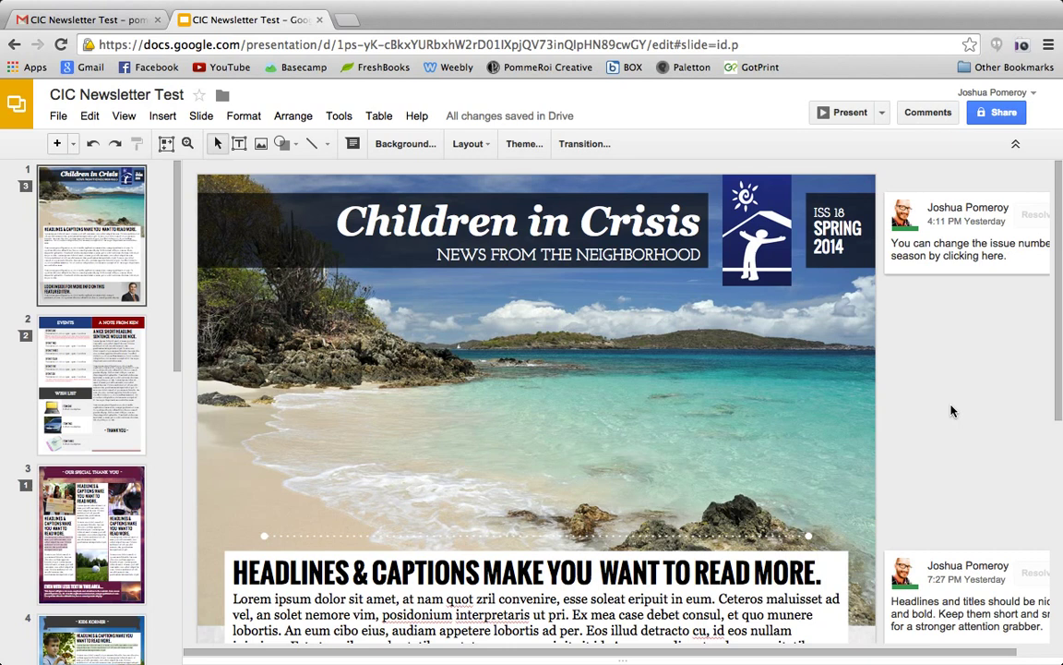
left_click(57, 115)
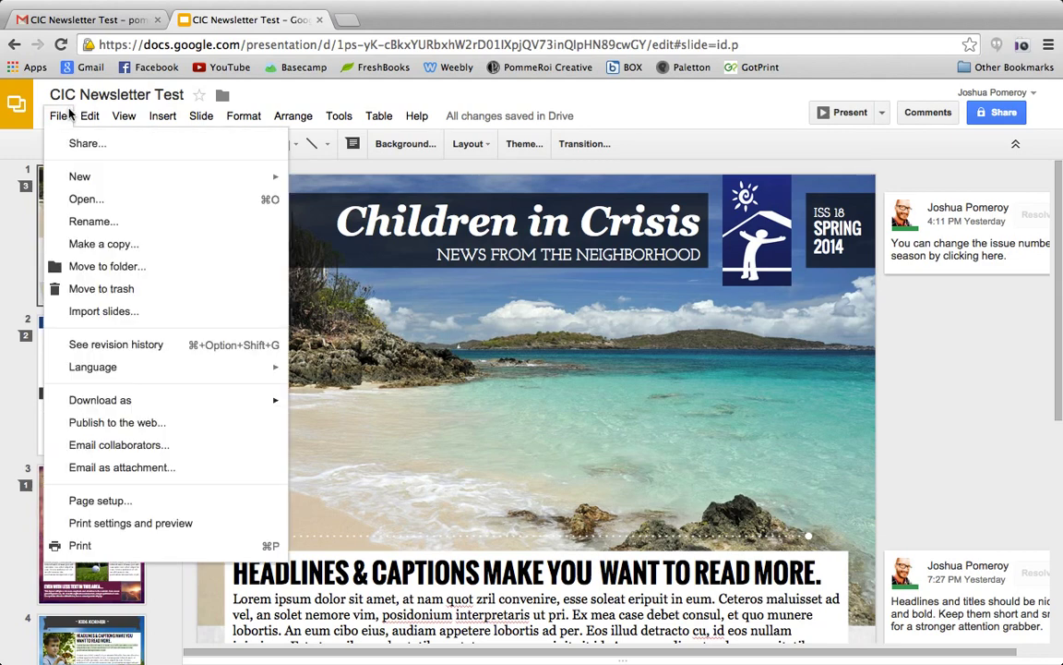
left_click(111, 500)
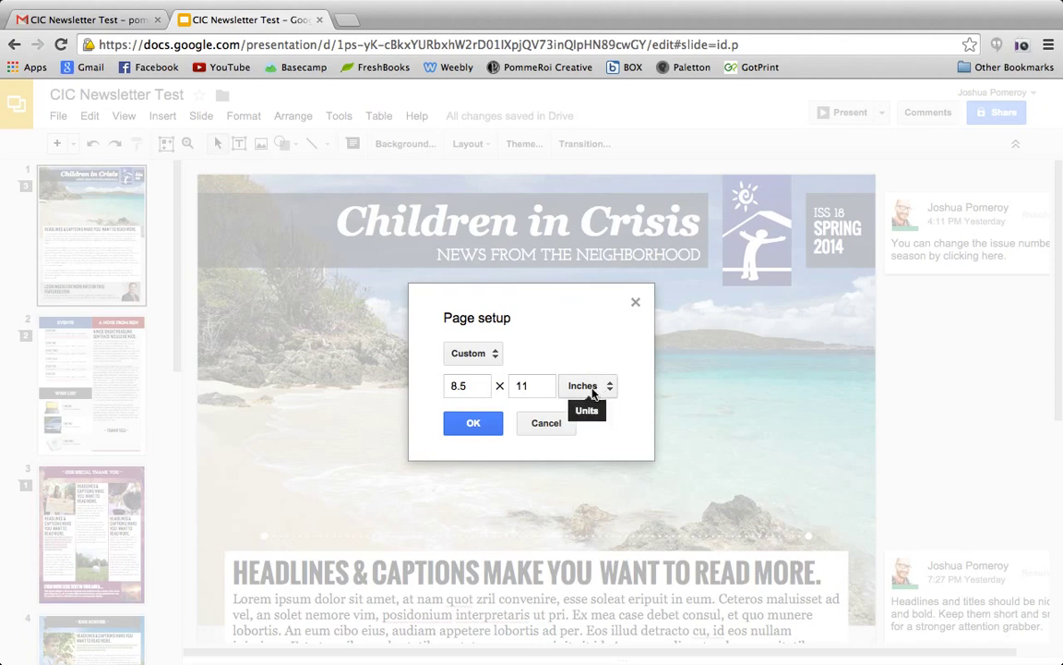
left_click(545, 423)
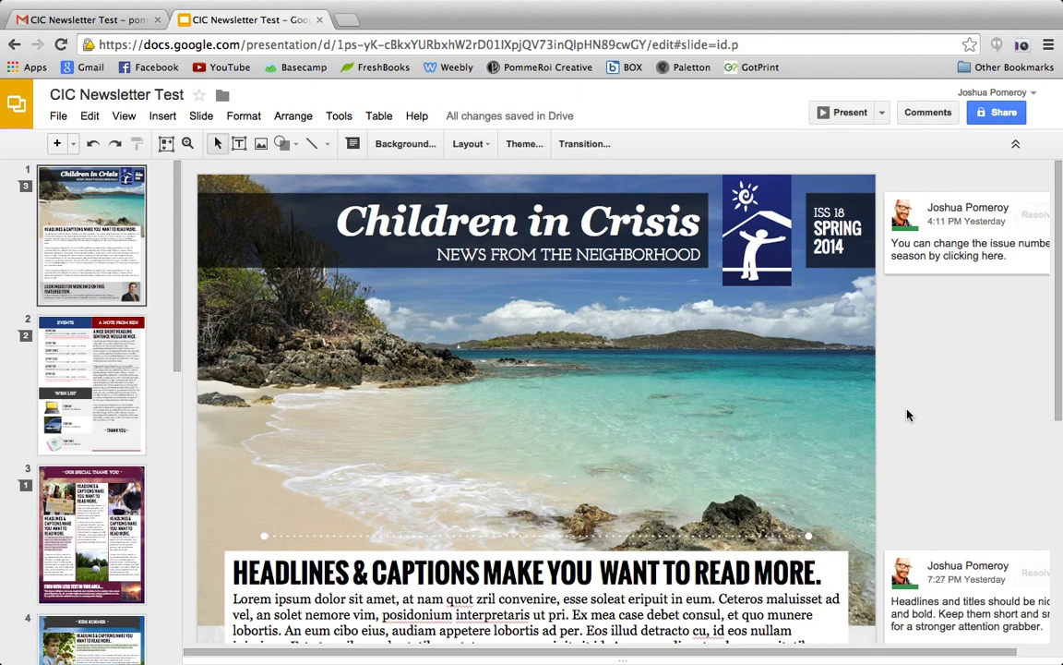
left_click(86, 374)
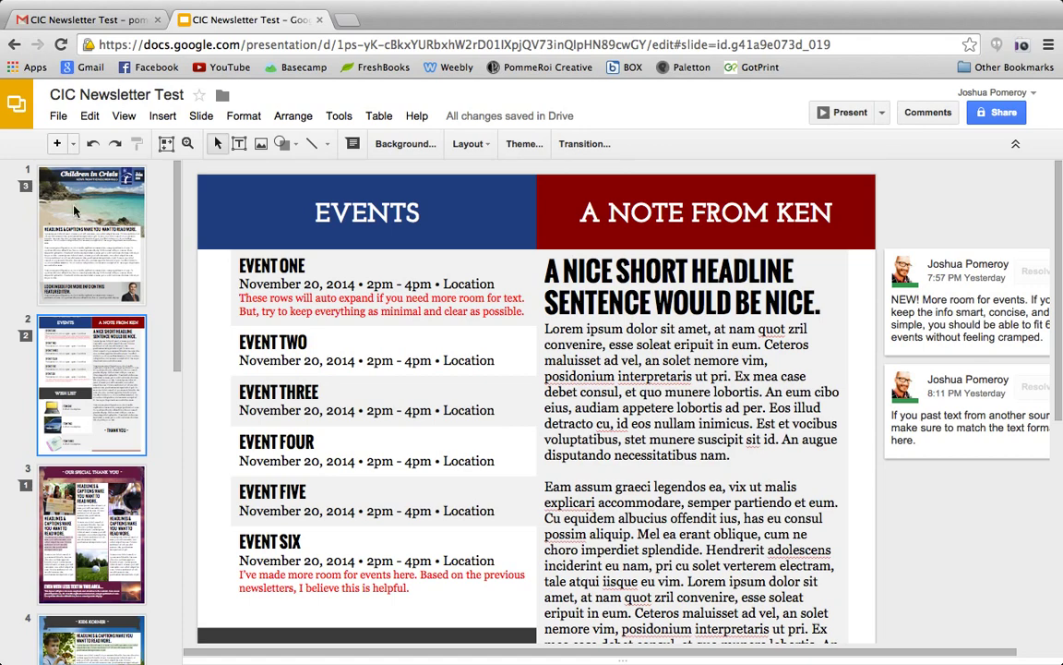
left_click(100, 189)
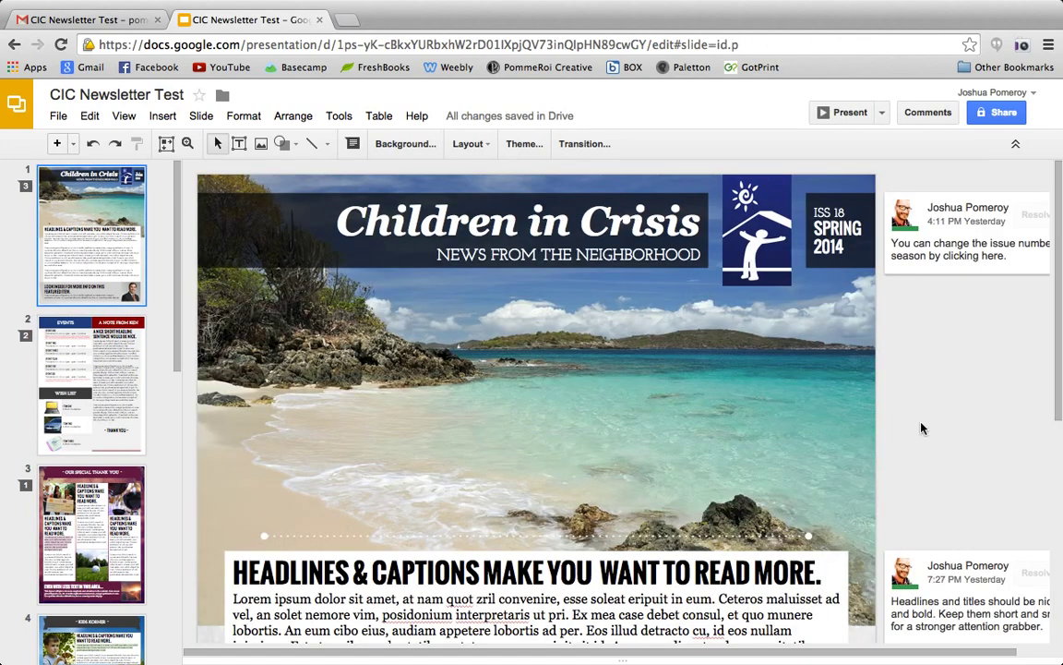
scroll(922, 427, "down", 5)
scroll(923, 428, "down", 2)
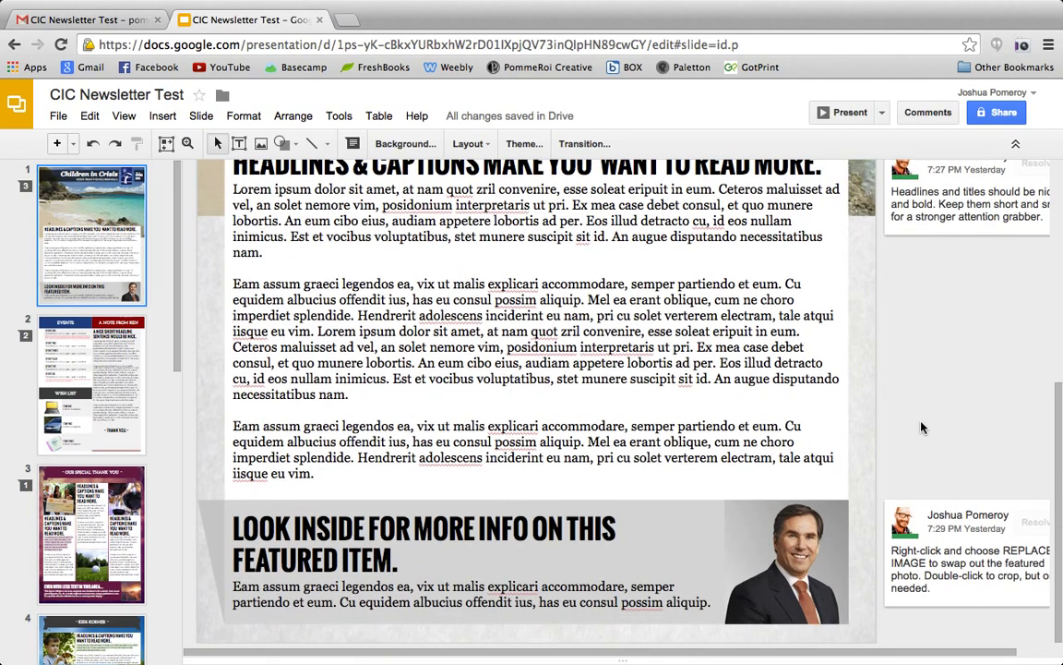
scroll(921, 428, "down", 2)
scroll(921, 427, "up", 2)
left_click(161, 117)
mouse_move(130, 121)
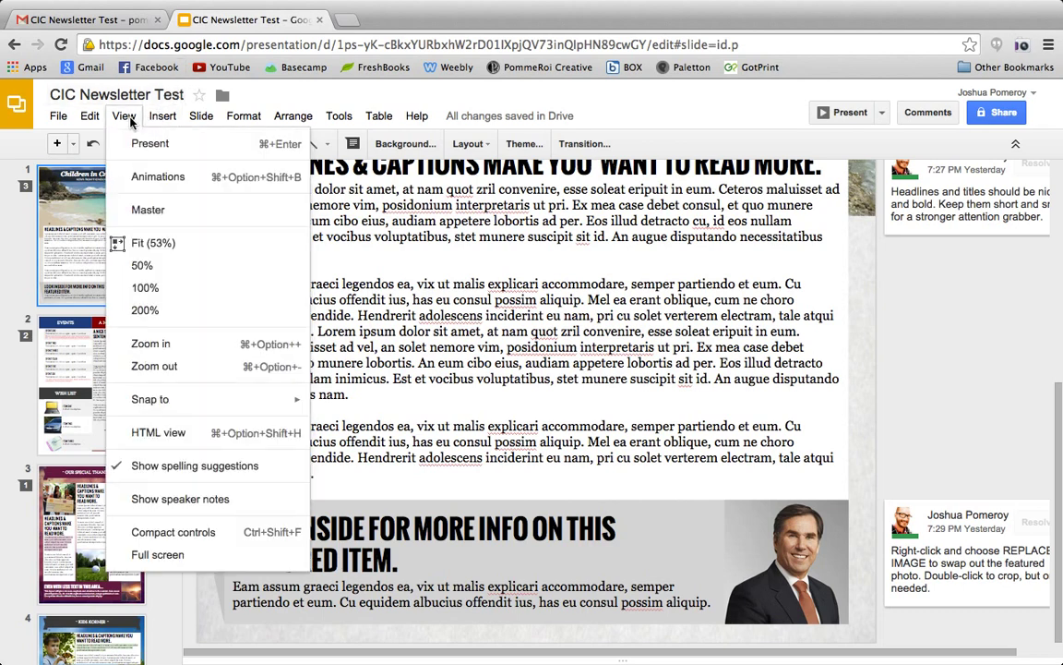
mouse_move(204, 122)
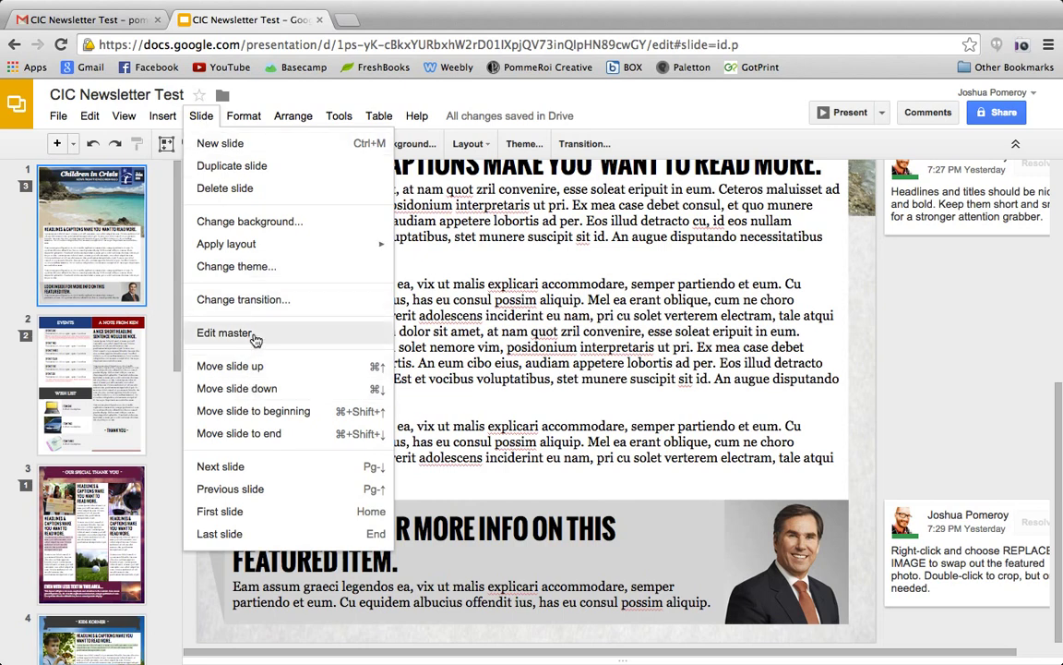
left_click(286, 343)
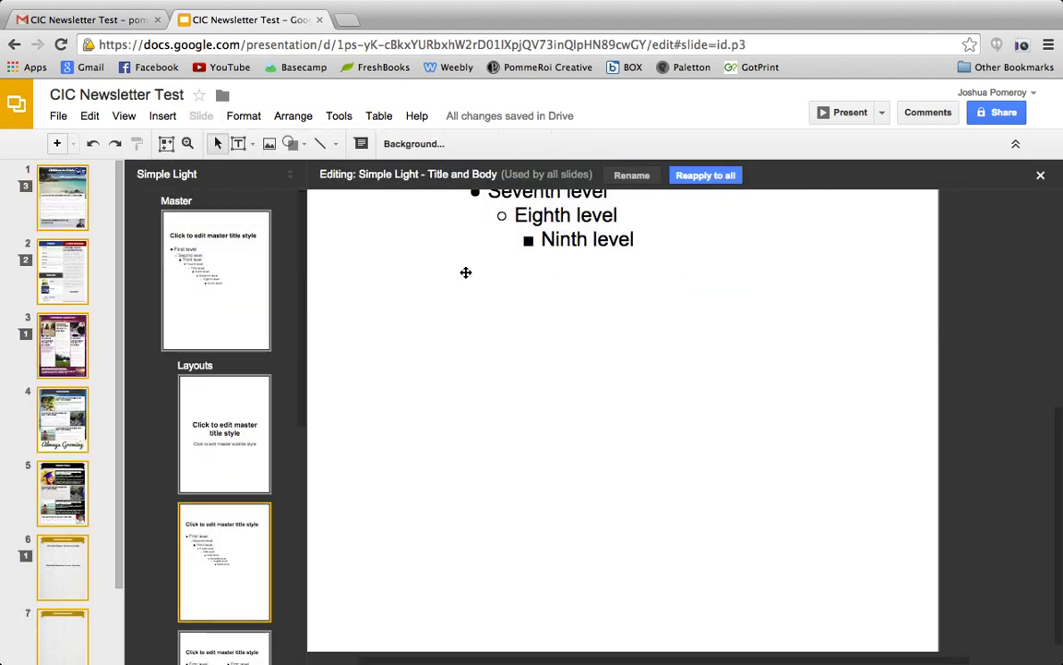
left_click(207, 275)
scroll(464, 383, "up", 5)
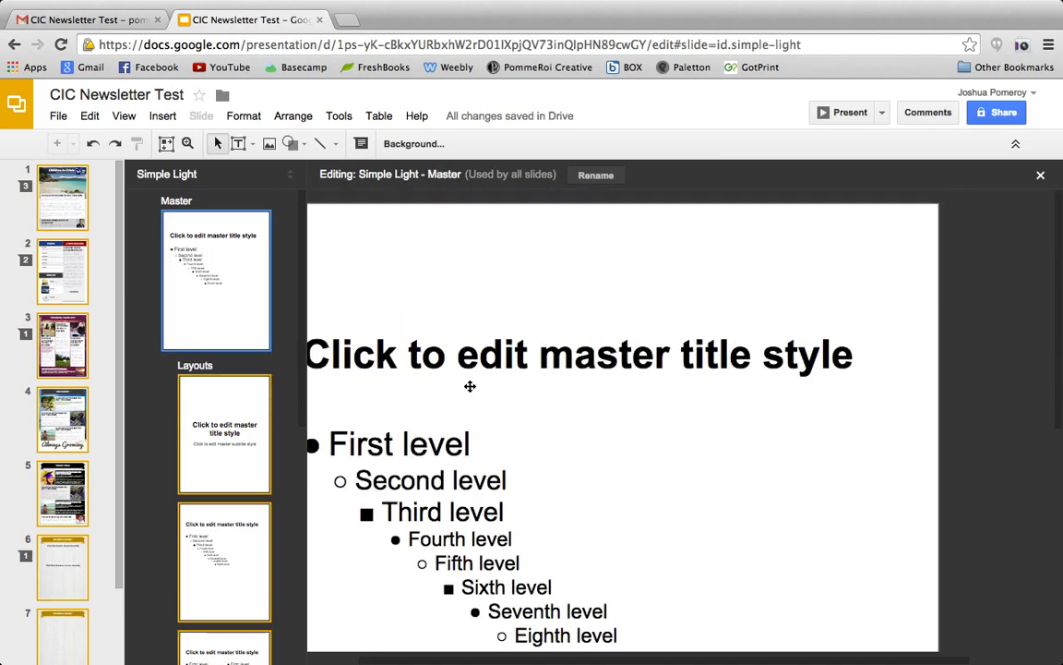
left_click(1041, 180)
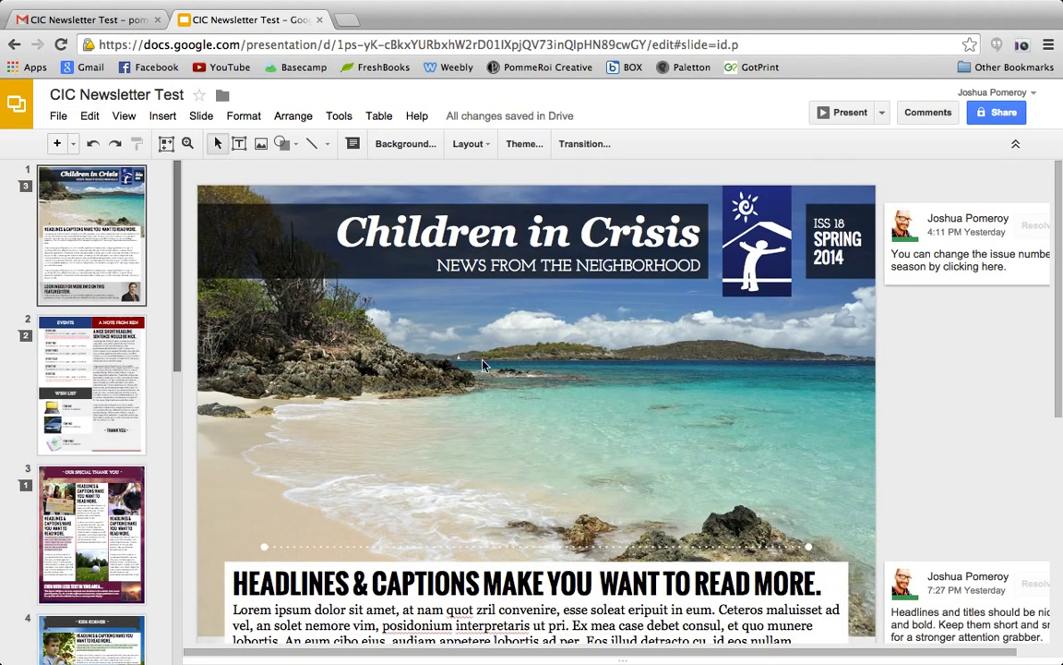
Scroll through the cover slide and on down onto page 2
scroll(508, 362, "down", 1)
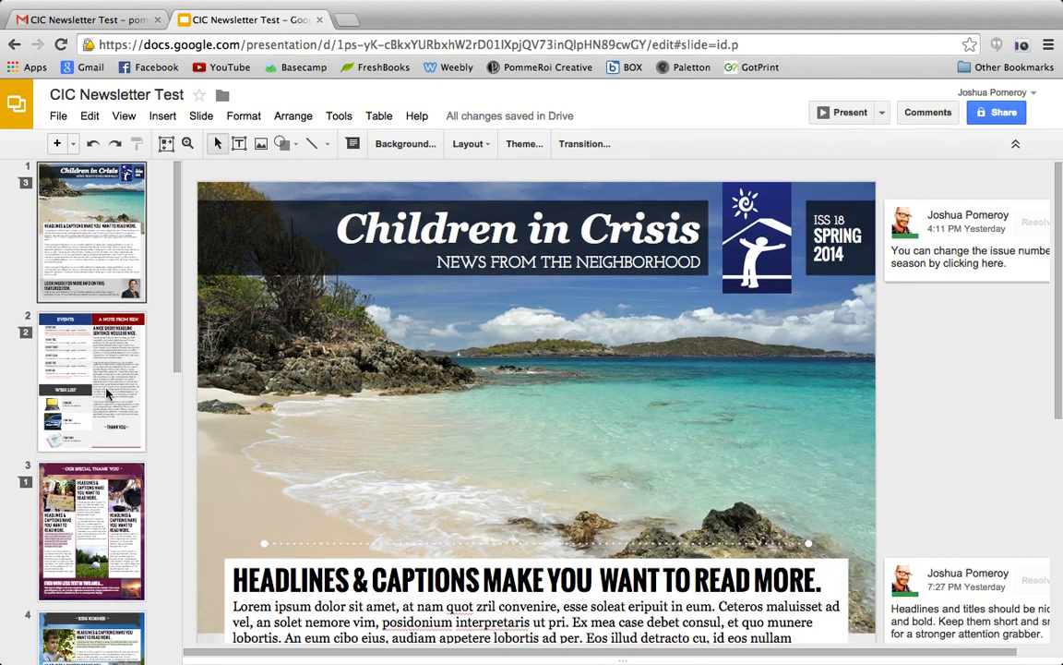
scroll(479, 387, "down", 1)
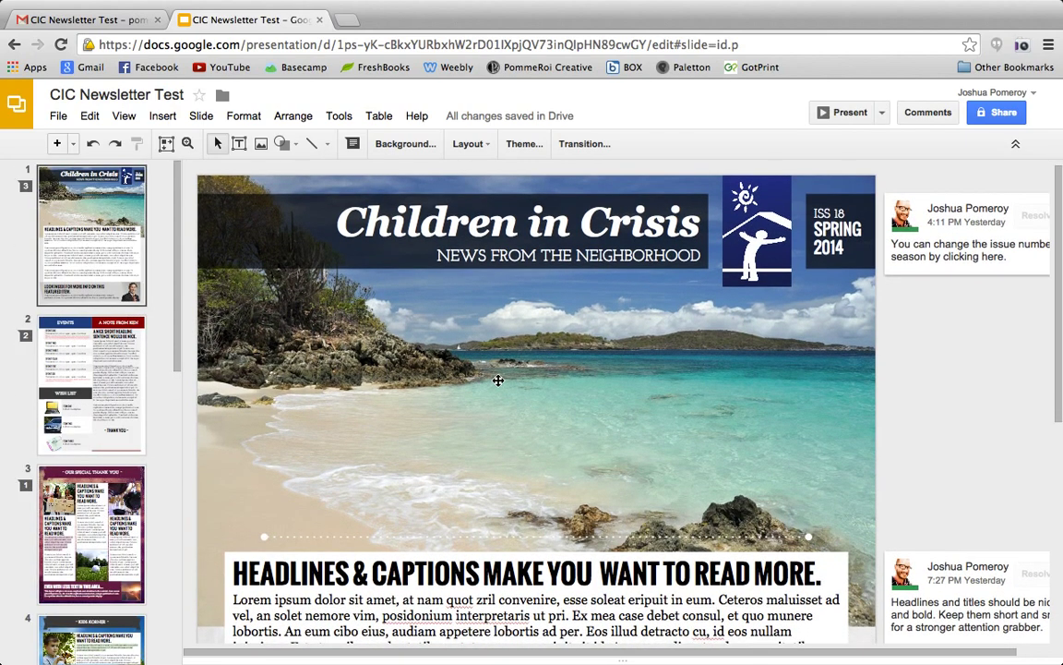
scroll(515, 387, "up", 1)
scroll(526, 381, "down", 5)
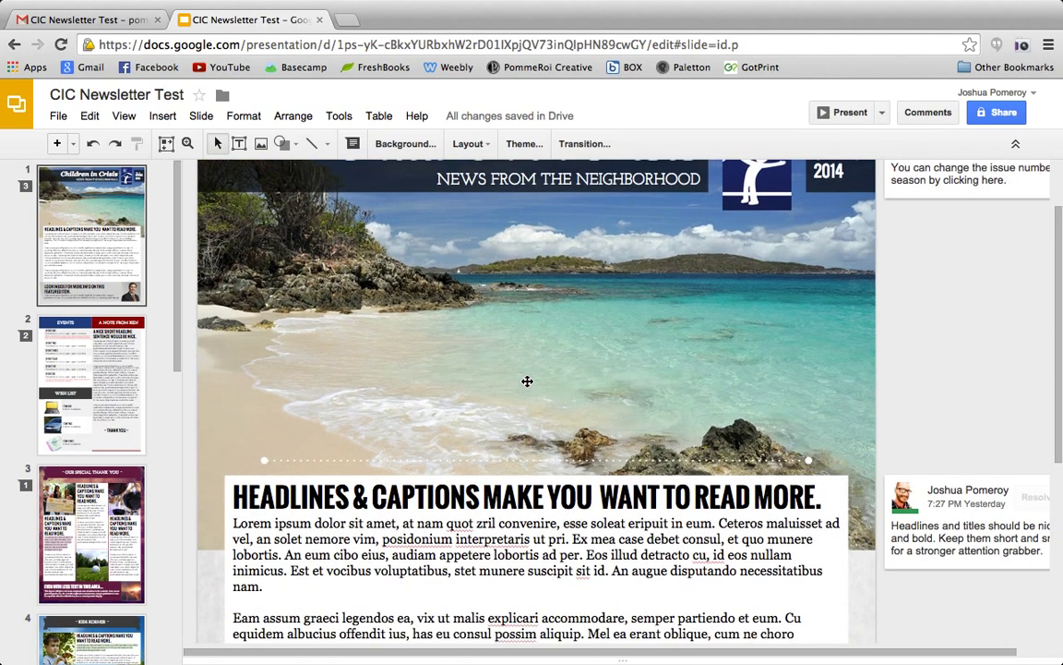
scroll(524, 379, "down", 5)
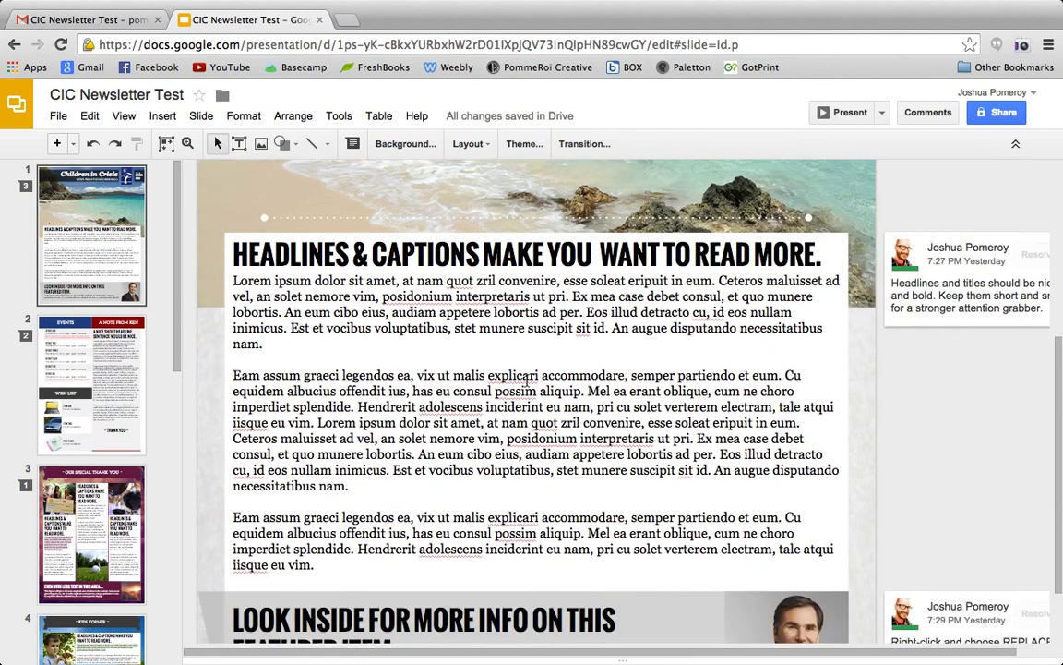
scroll(527, 379, "down", 1)
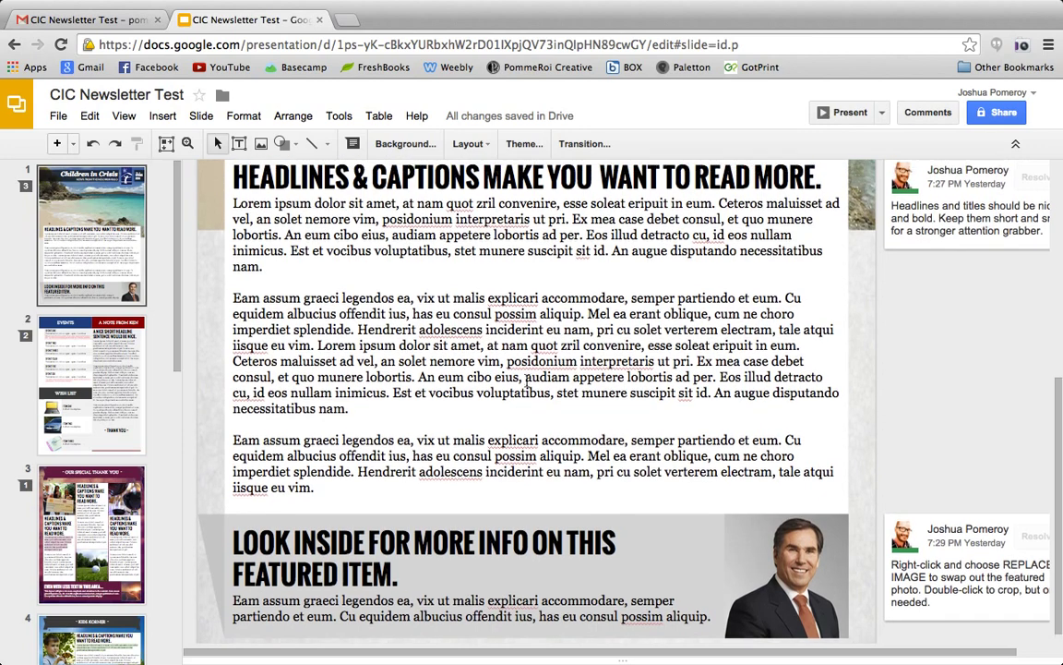
scroll(527, 379, "up", 2)
scroll(527, 379, "down", 1)
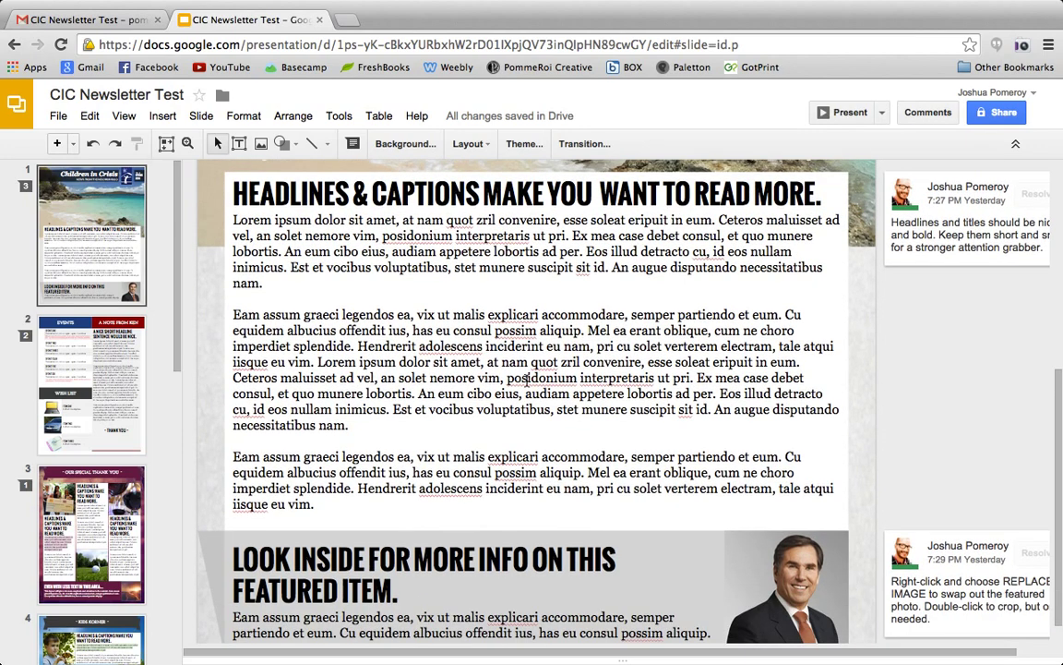
scroll(528, 379, "up", 7)
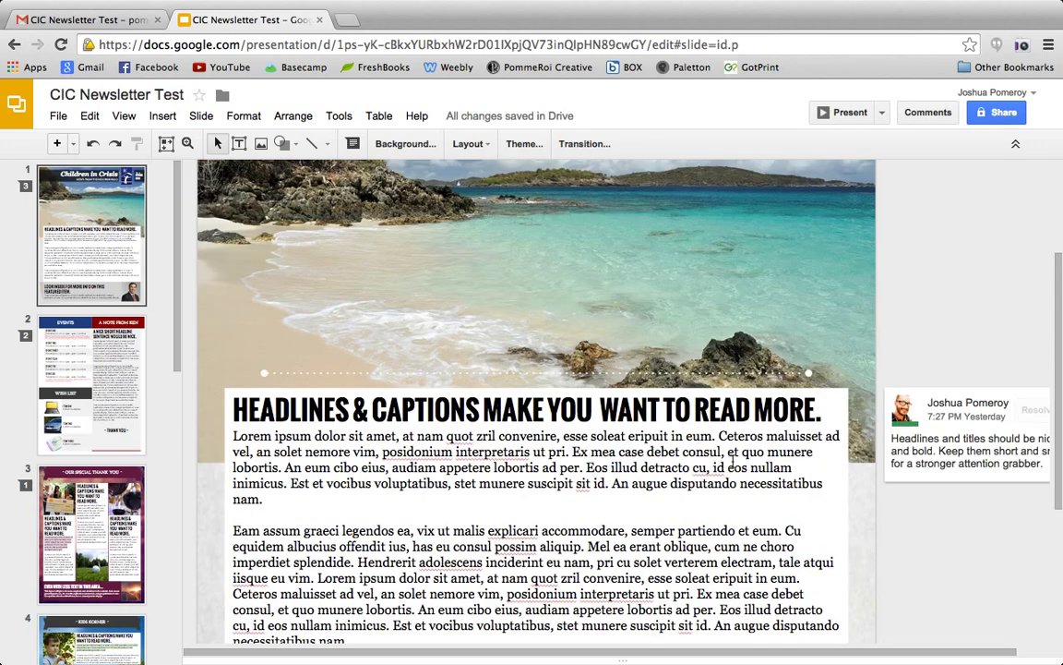
scroll(660, 416, "down", 3)
scroll(855, 492, "down", 6)
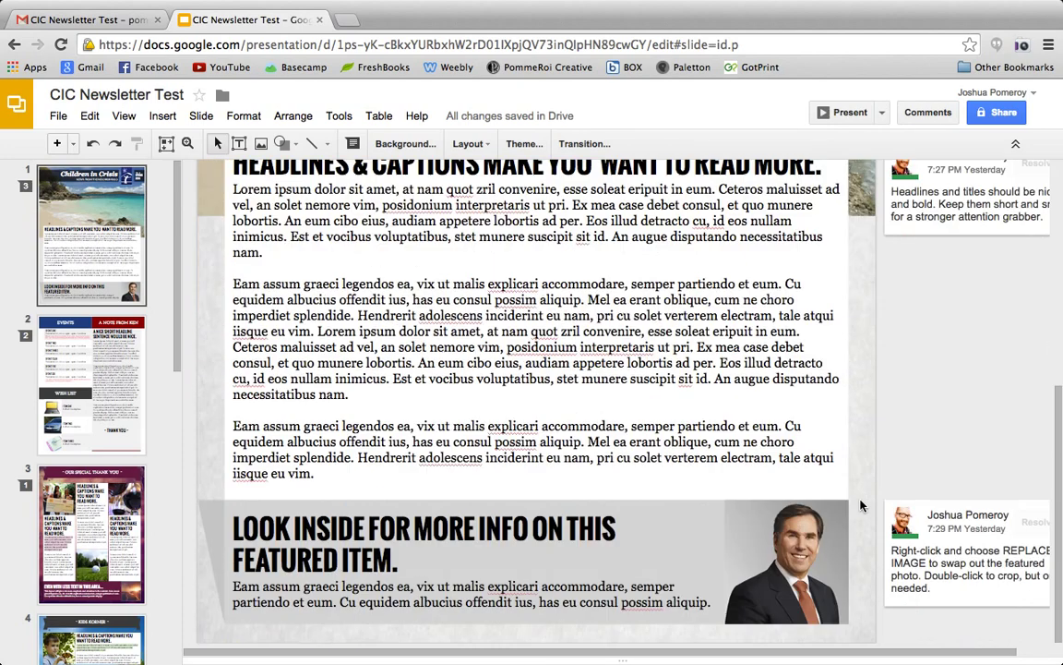
scroll(831, 499, "up", 2)
scroll(809, 492, "up", 1)
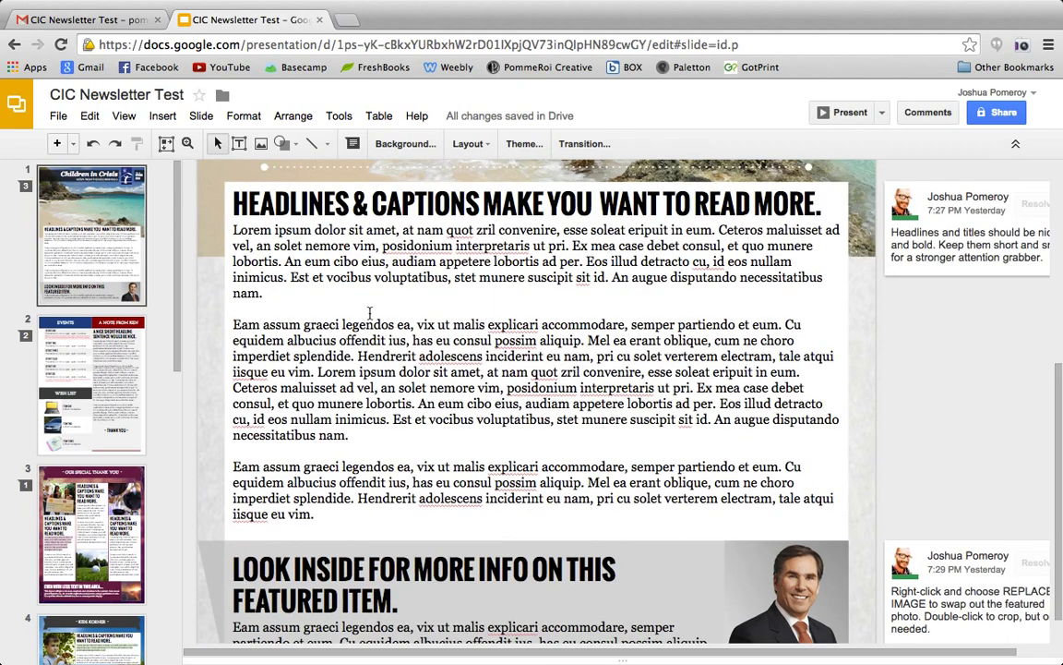
scroll(479, 424, "down", 1)
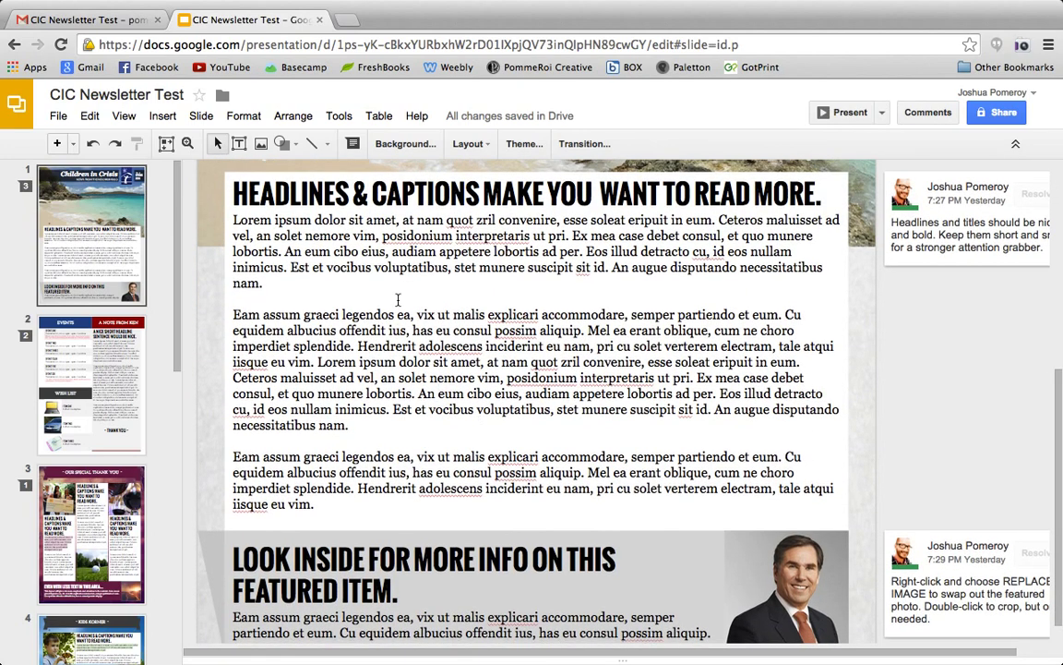
scroll(459, 379, "down", 1)
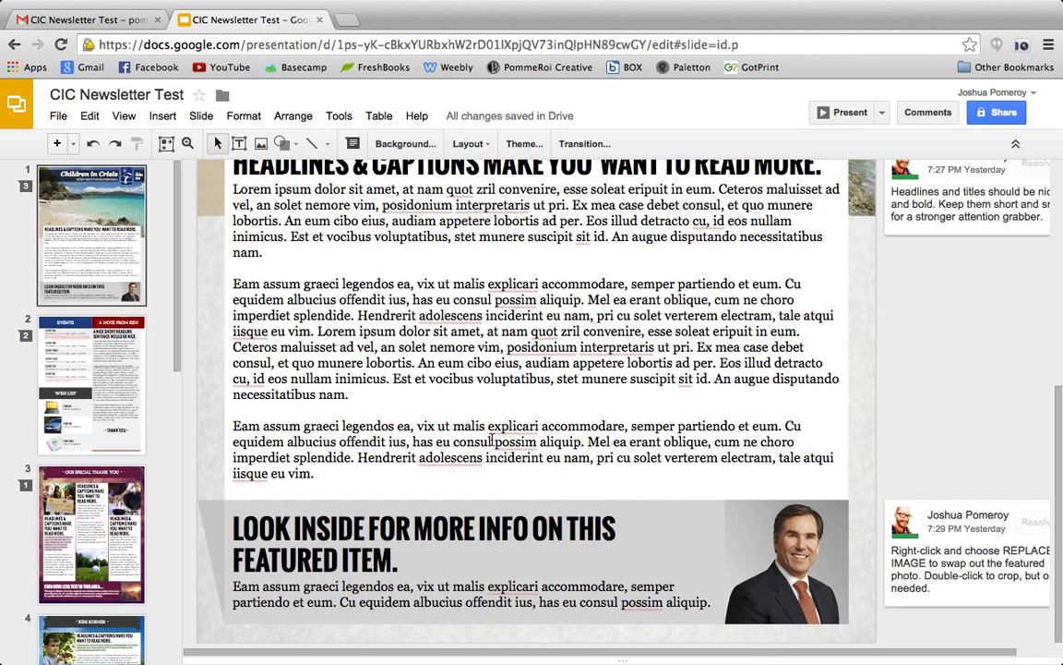
scroll(491, 440, "down", 1)
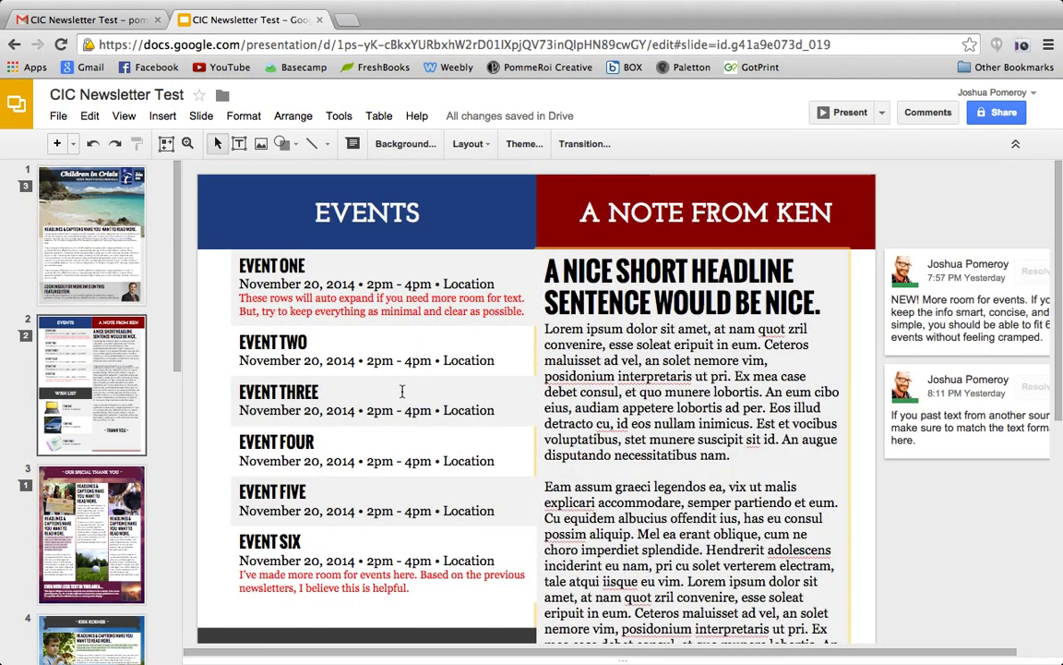
Select page 2's Events list box and scroll to the Wish List and closing THANK YOU
left_click(392, 277)
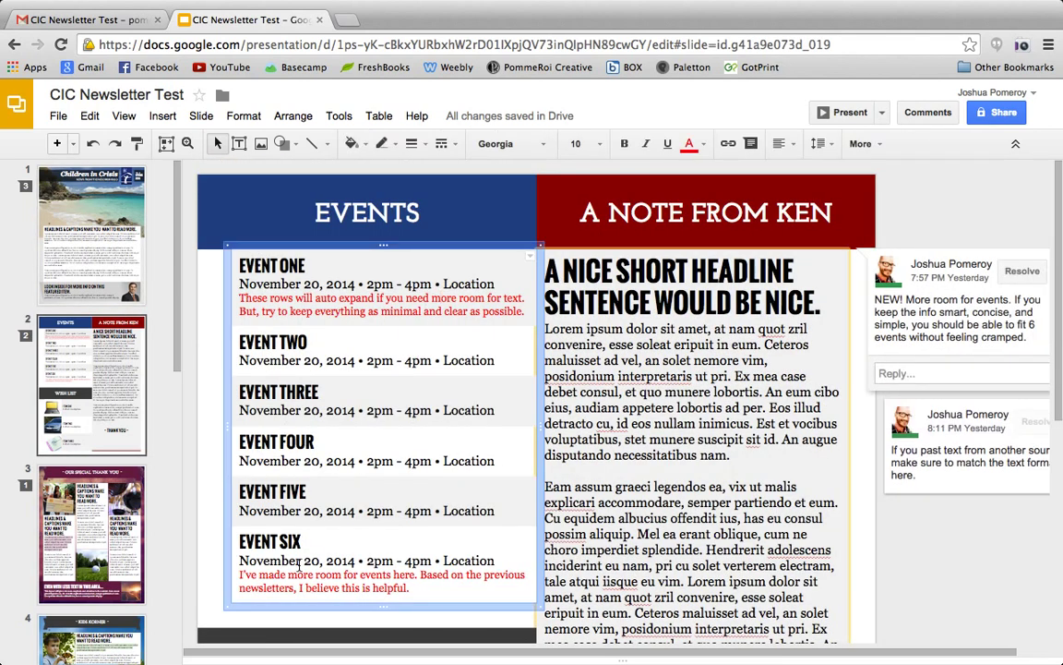
scroll(597, 446, "down", 1)
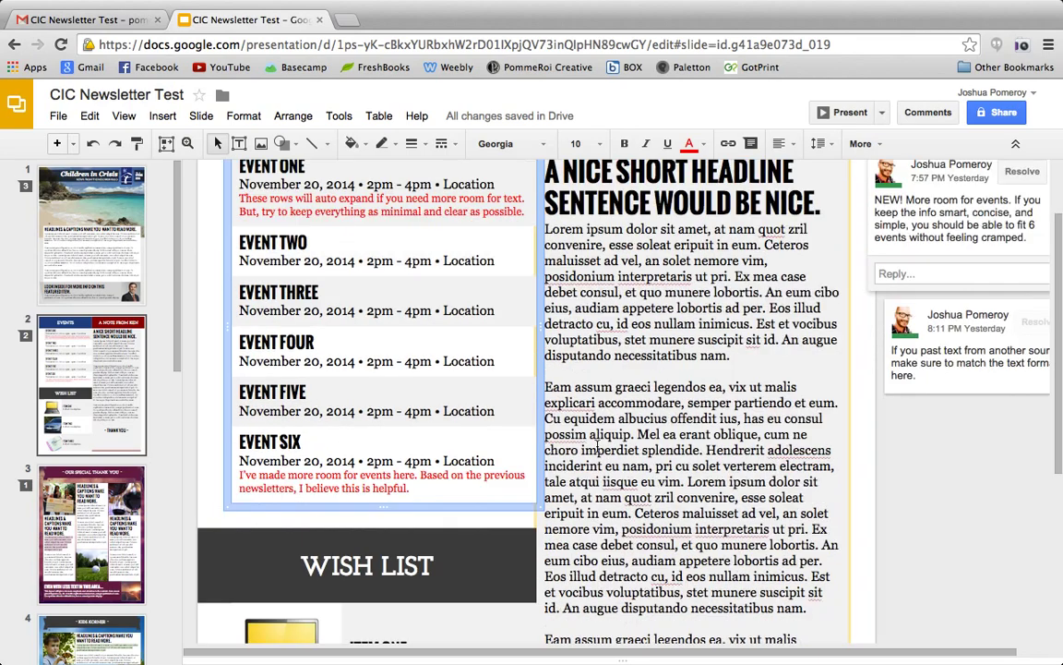
scroll(598, 446, "down", 2)
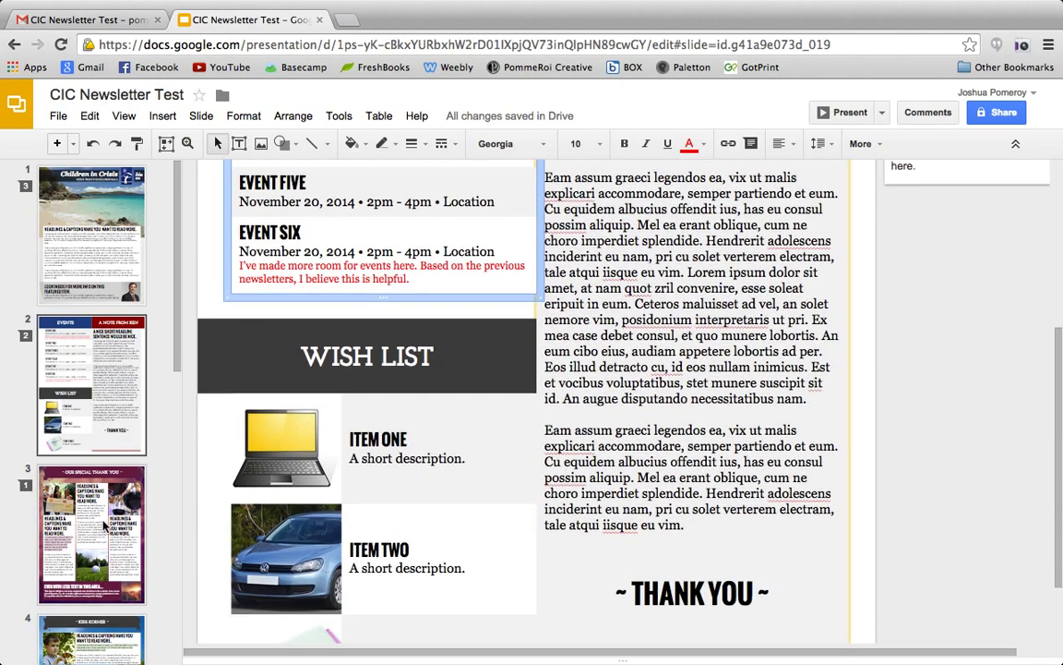
Open slide 3, Our Special Thank You, and scroll through its content
left_click(85, 491)
scroll(646, 351, "up", 1)
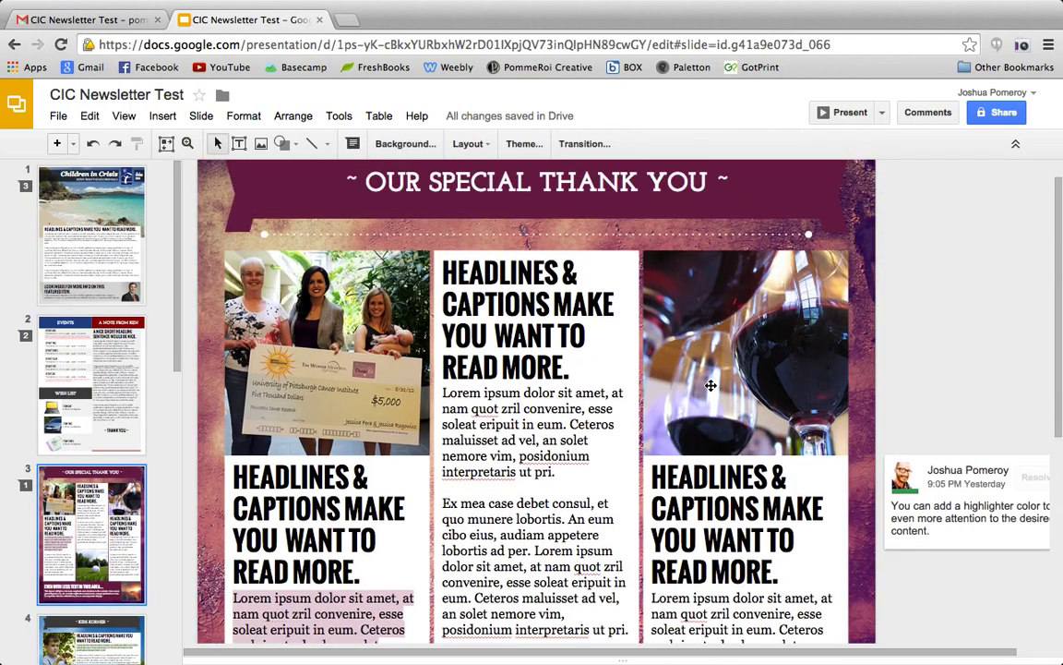
scroll(711, 386, "up", 1)
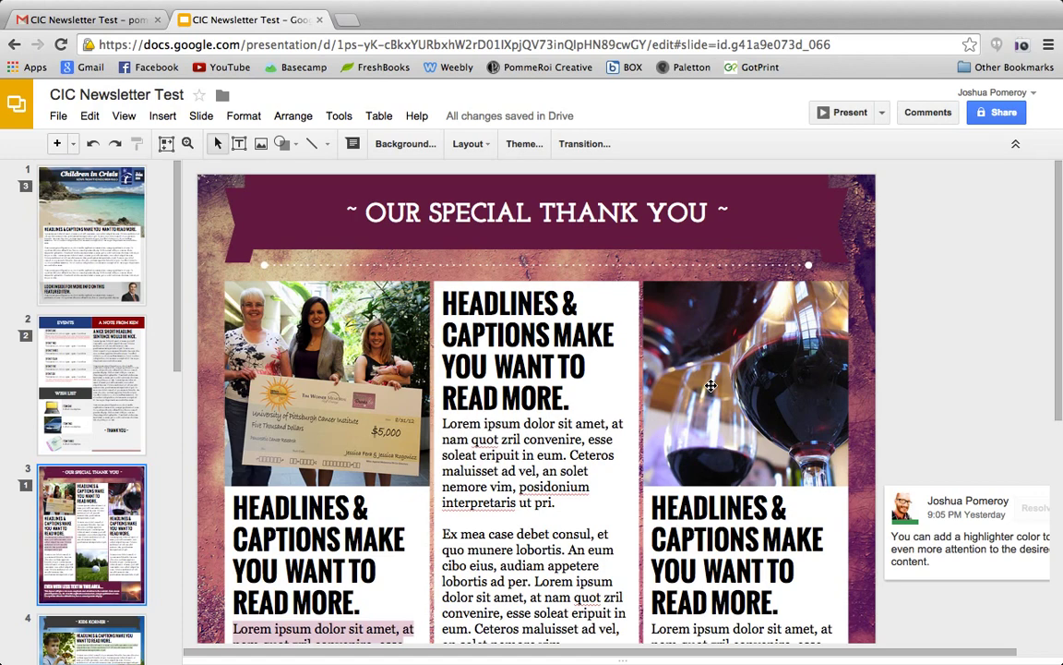
scroll(711, 386, "down", 2)
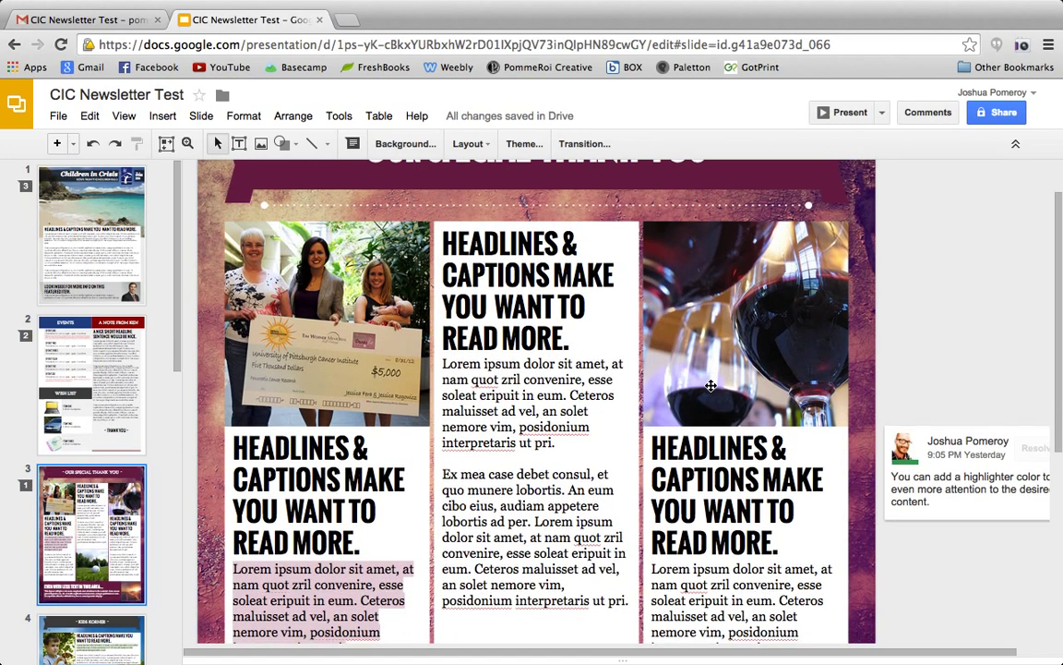
scroll(711, 386, "down", 1)
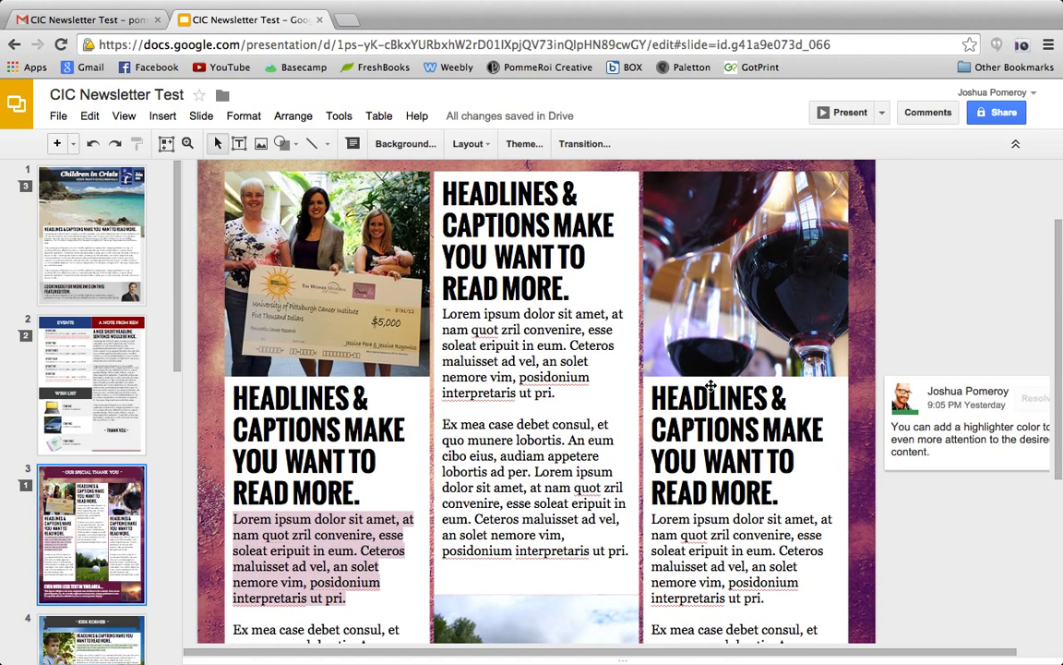
scroll(711, 385, "down", 1)
scroll(710, 386, "down", 6)
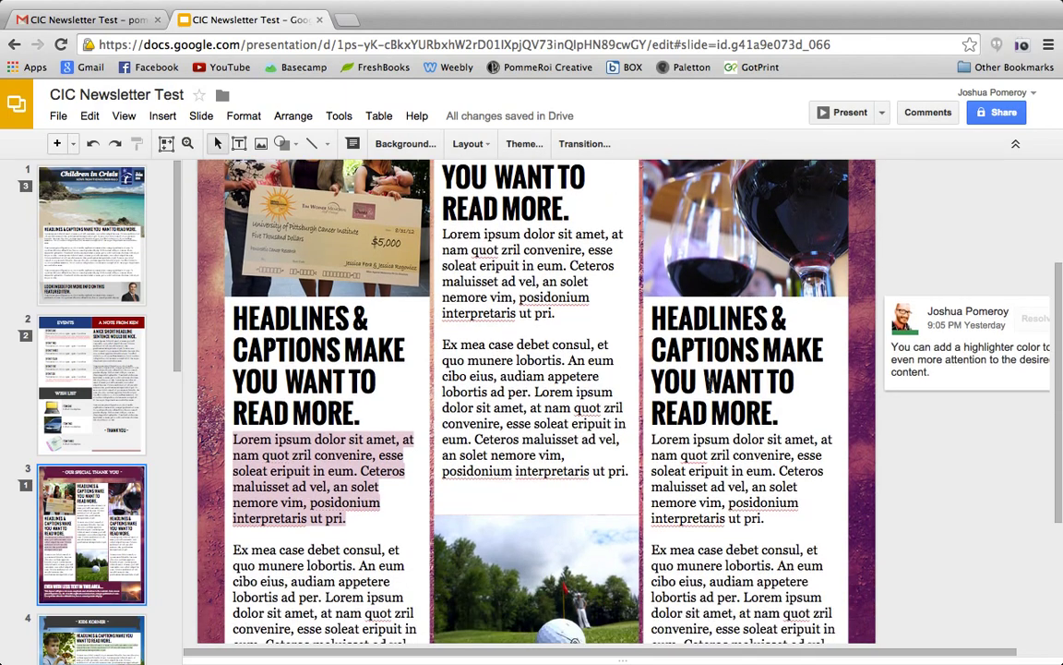
scroll(710, 386, "up", 4)
scroll(710, 388, "up", 5)
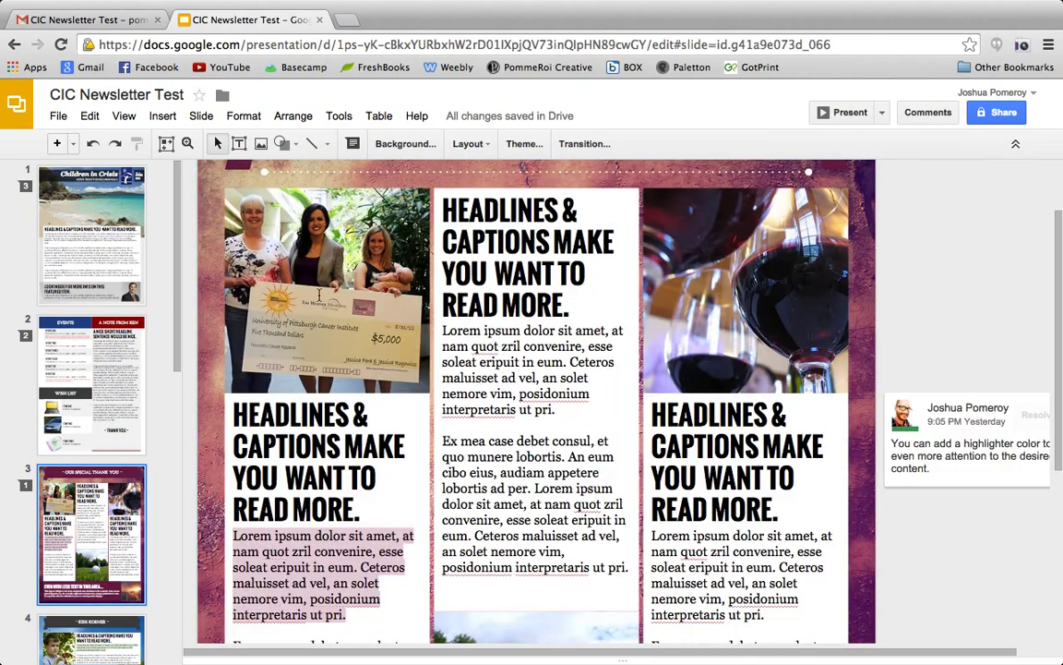
Scroll on to slide 4 and its Always Growing script title
scroll(590, 362, "down", 4)
scroll(590, 362, "down", 3)
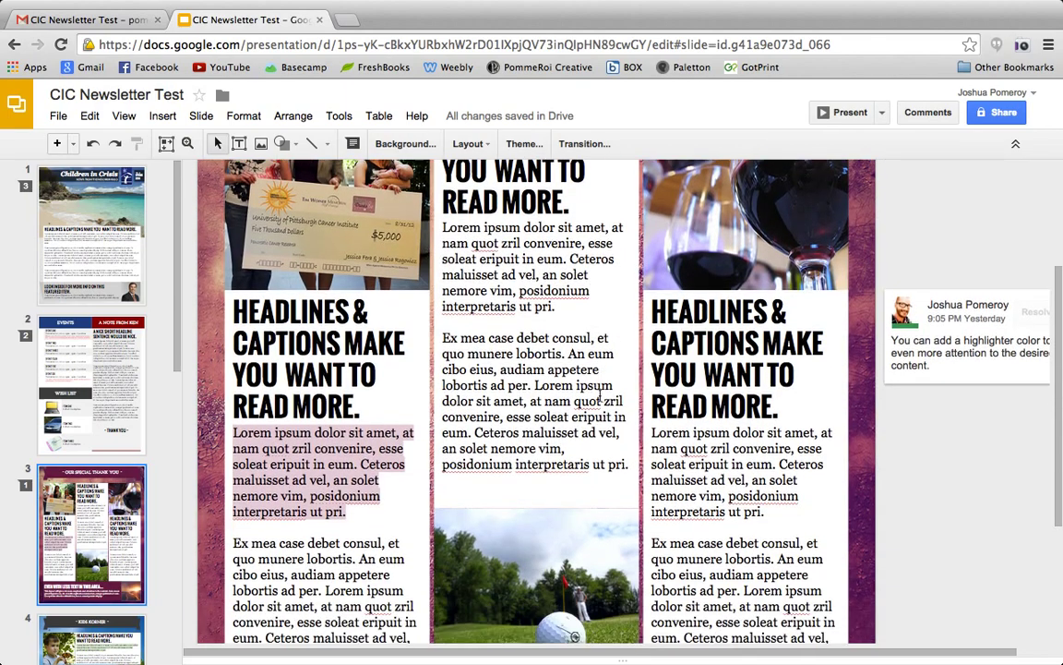
scroll(303, 317, "up", 7)
scroll(328, 423, "down", 2)
scroll(330, 423, "down", 3)
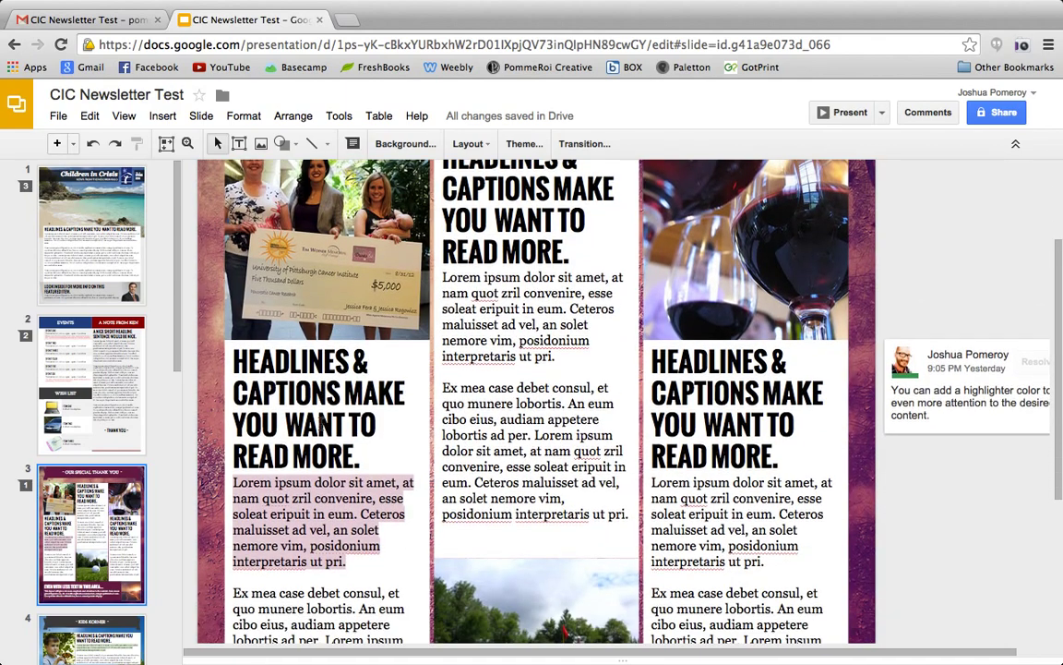
scroll(445, 431, "up", 3)
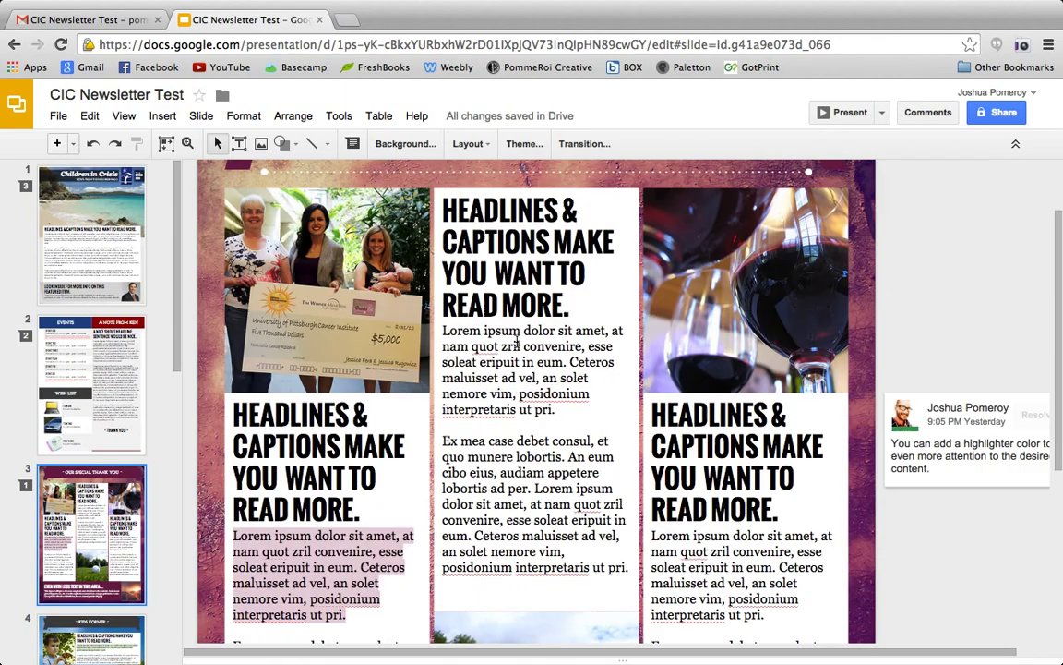
scroll(476, 268, "down", 7)
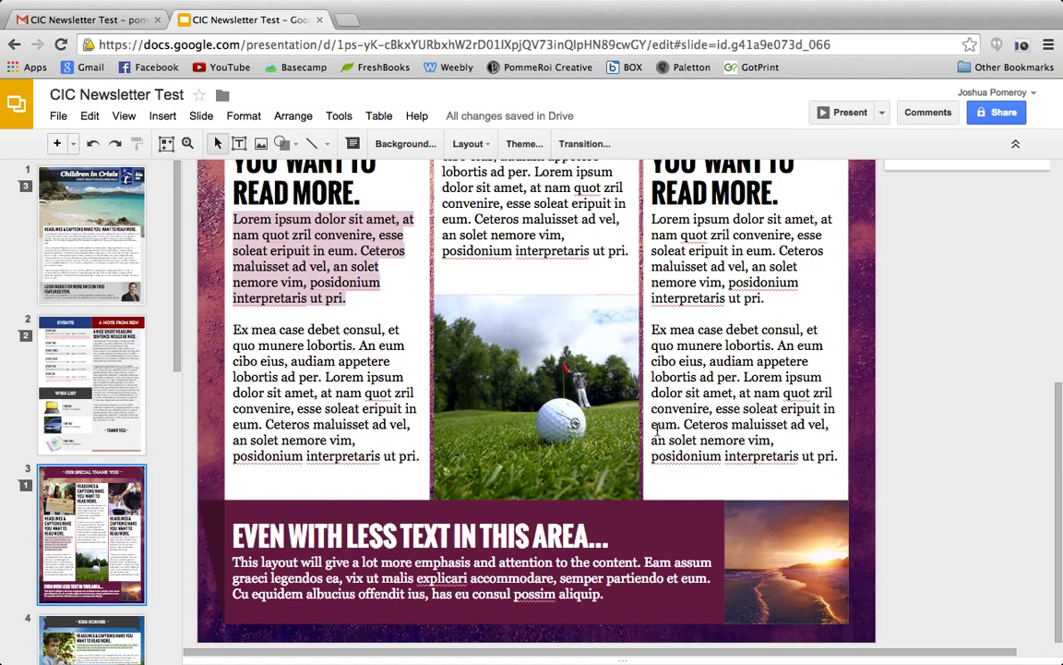
scroll(591, 386, "down", 3)
scroll(513, 514, "up", 3)
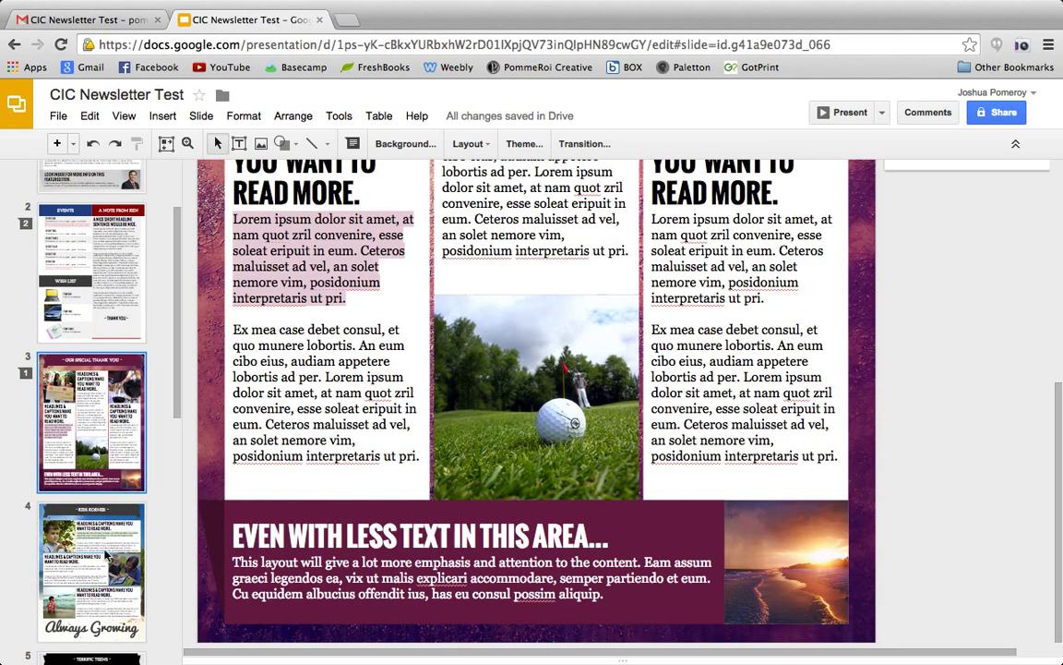
scroll(462, 537, "down", 5)
Open the Always Growing title for editing, close it unchanged, and move to slide 5
left_click(558, 585)
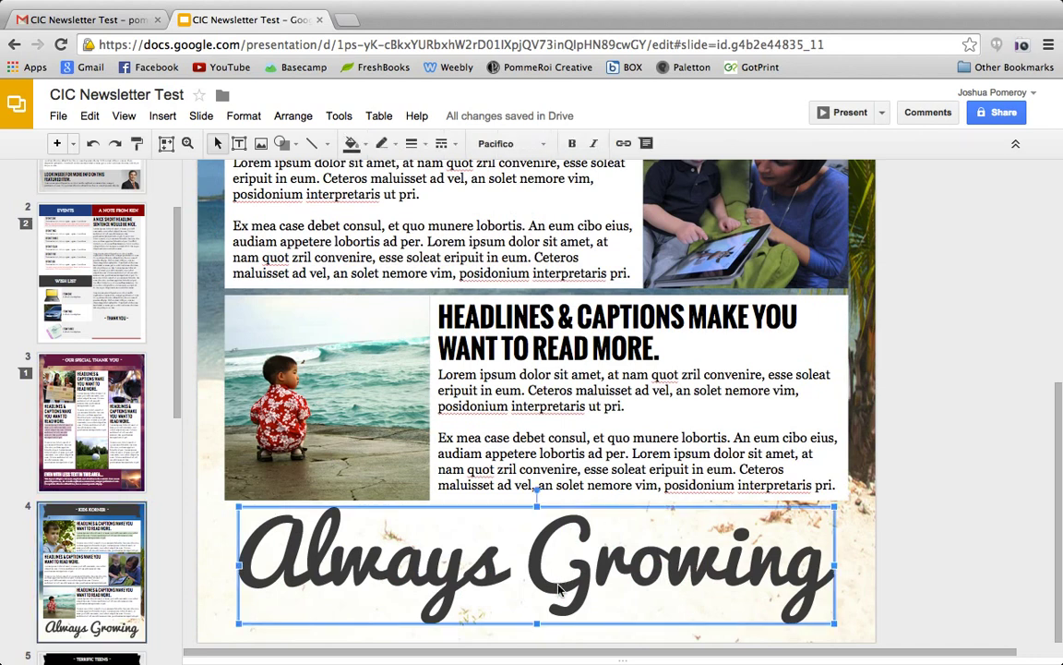
double_click(528, 519)
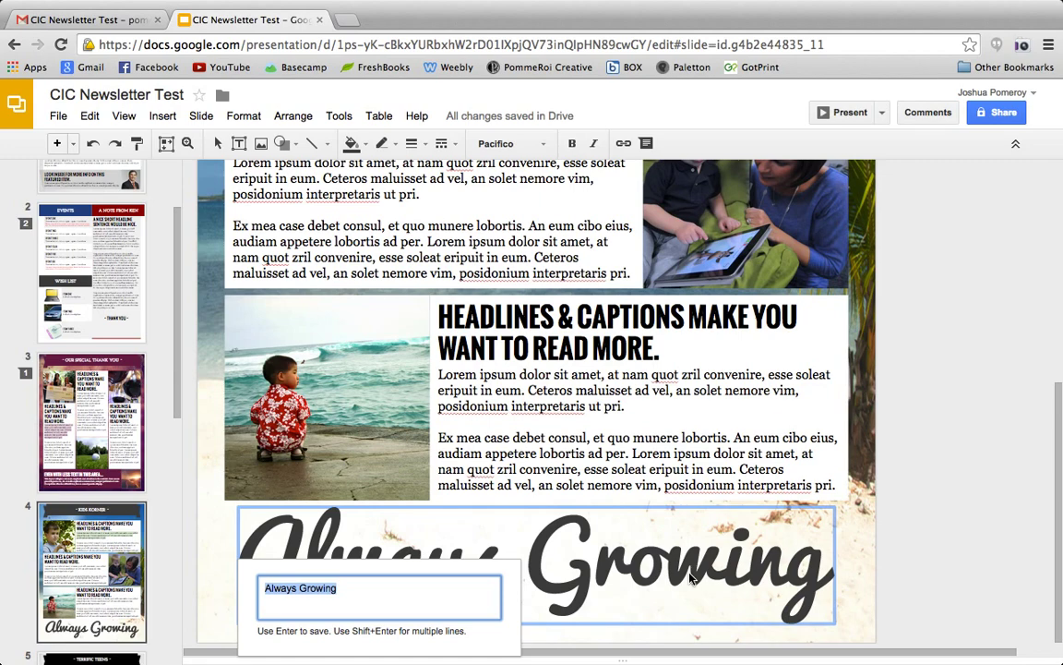
key("Return")
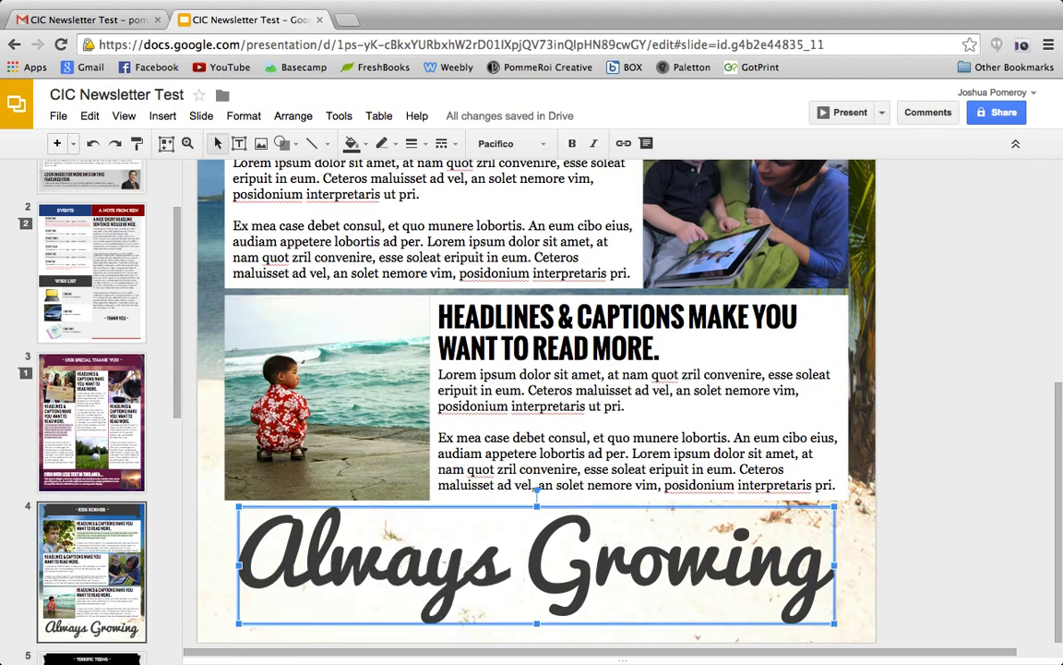
scroll(906, 551, "down", 3)
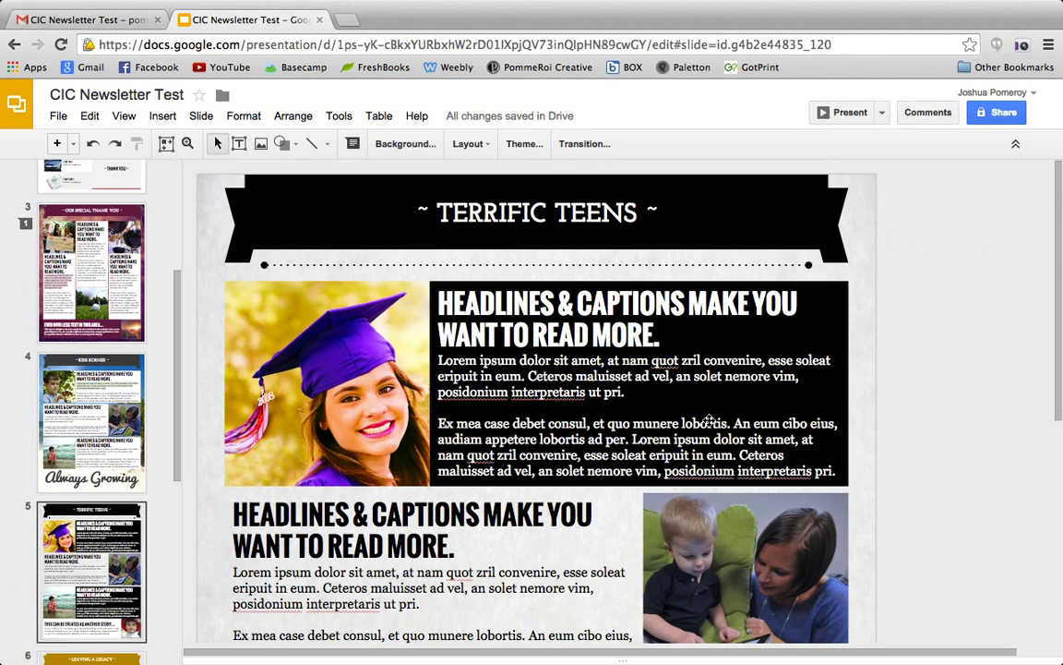
Scroll past slide 5, step through slide 6's Kids Club Members to slide 7's name lists
scroll(460, 390, "down", 5)
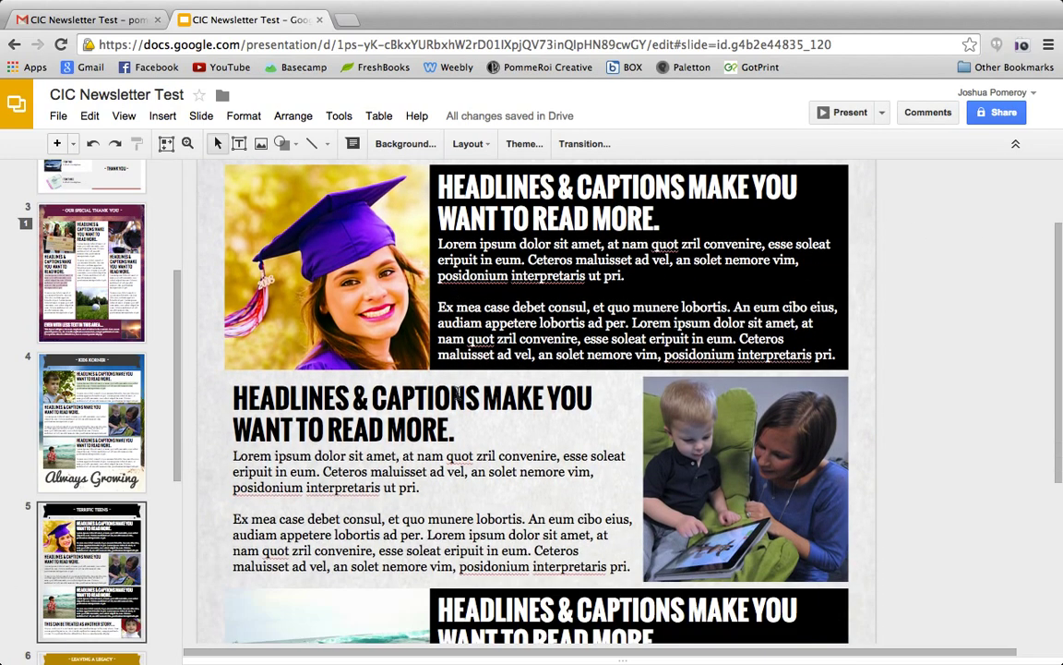
scroll(460, 393, "down", 2)
scroll(79, 535, "down", 2)
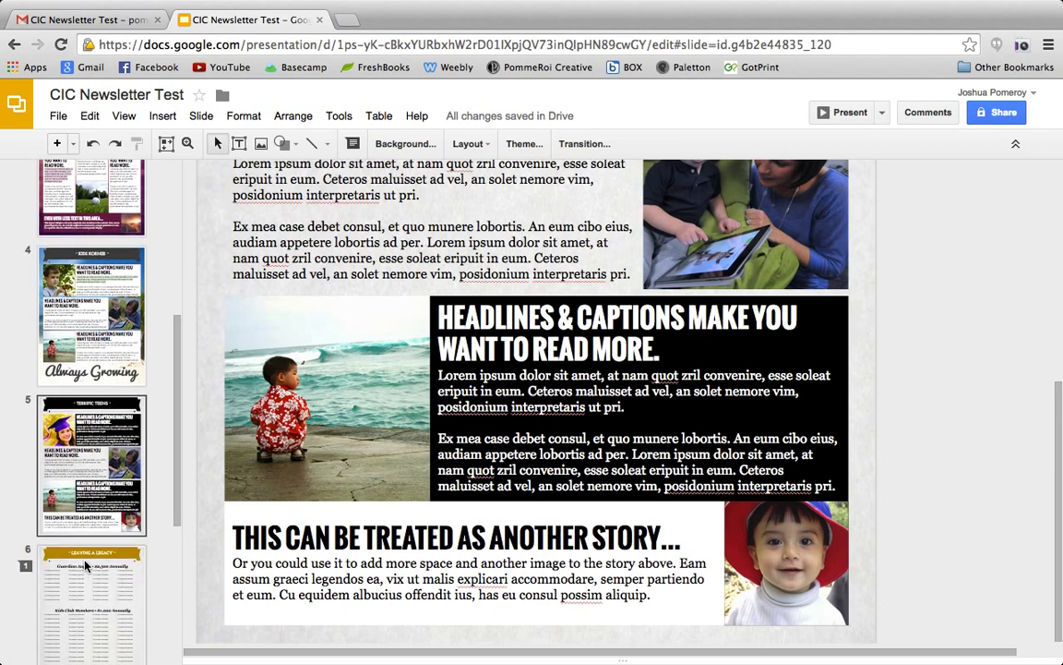
left_click(85, 565)
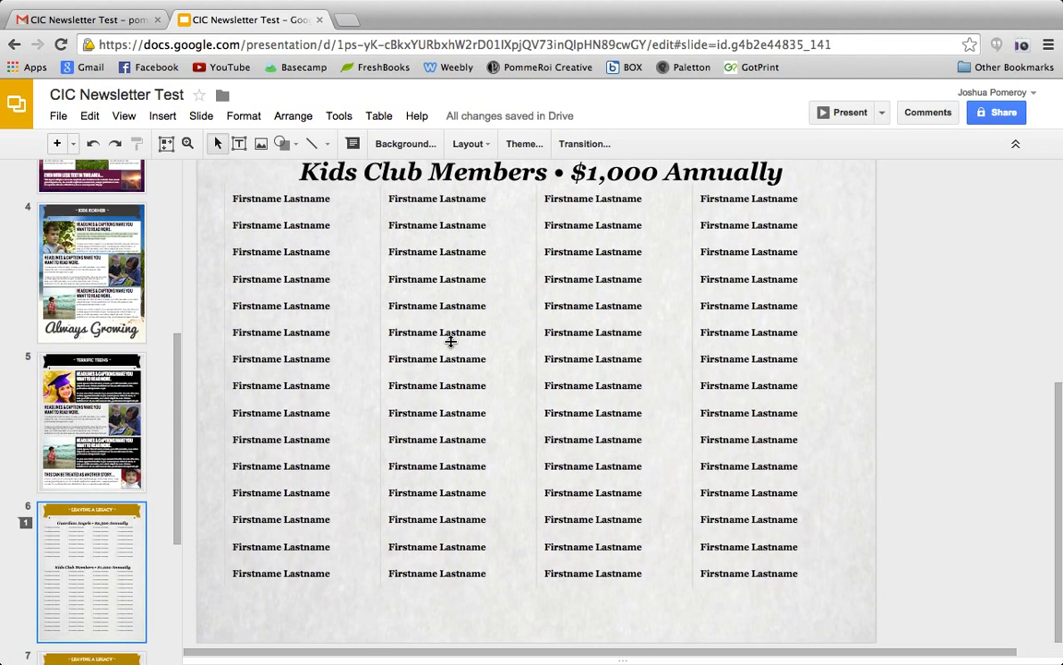
key("Down")
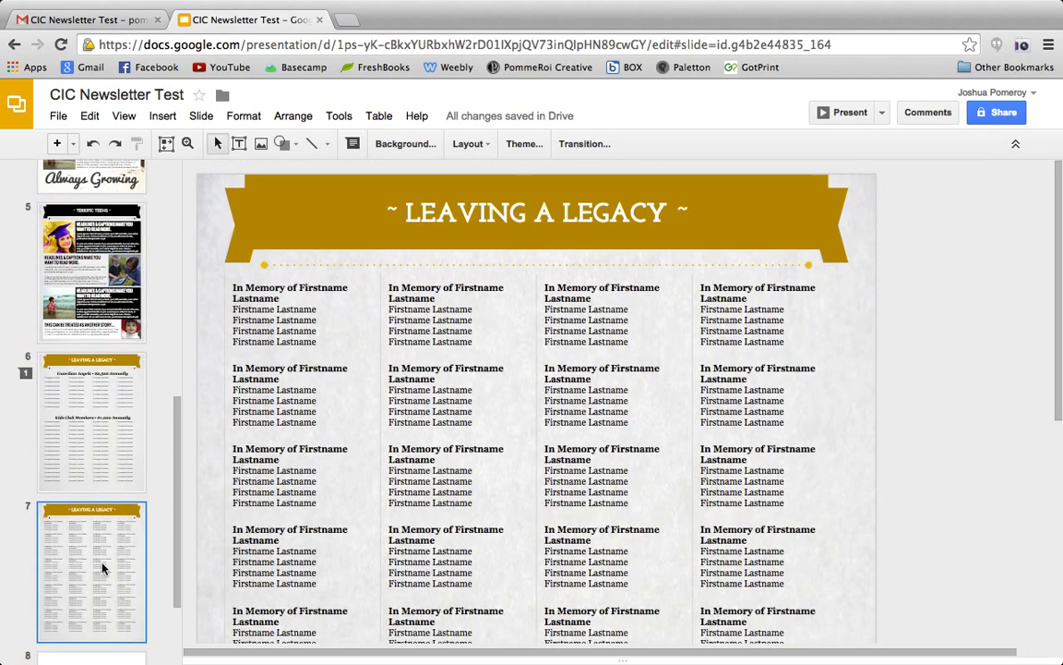
scroll(488, 368, "down", 5)
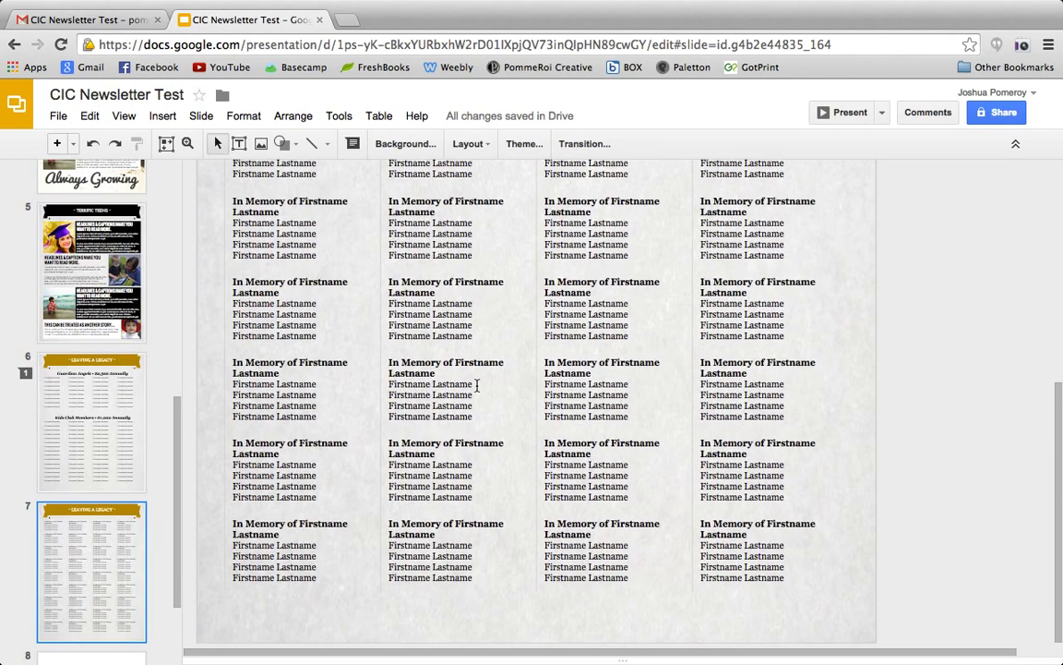
scroll(78, 488, "down", 3)
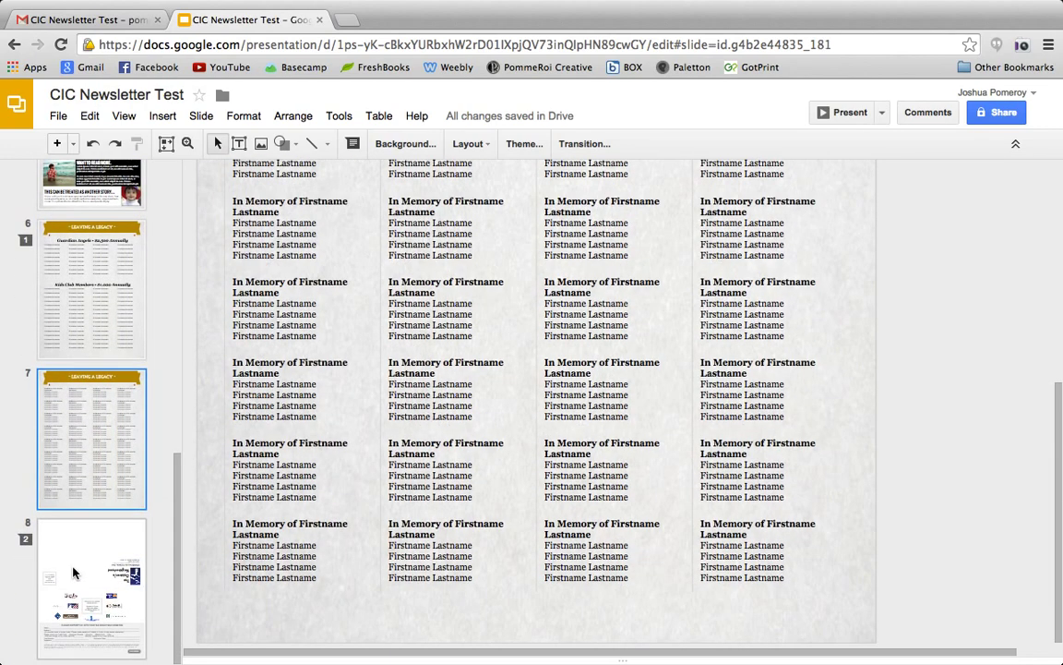
Review slide 8's mailing panel and donation form
left_click(73, 574)
scroll(651, 362, "up", 5)
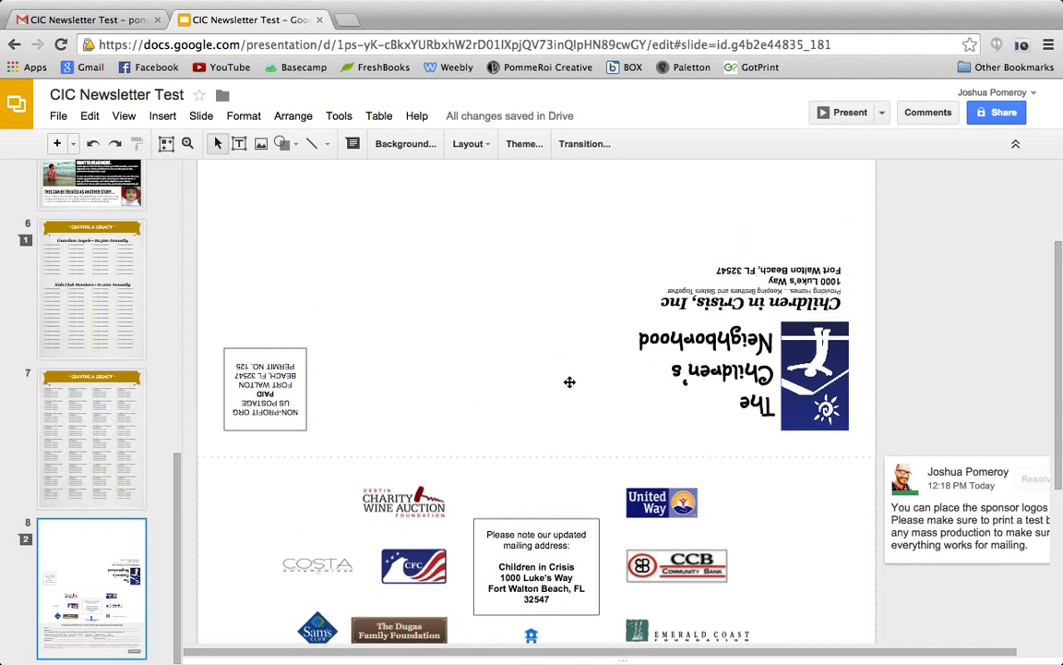
scroll(570, 382, "up", 2)
scroll(621, 387, "up", 2)
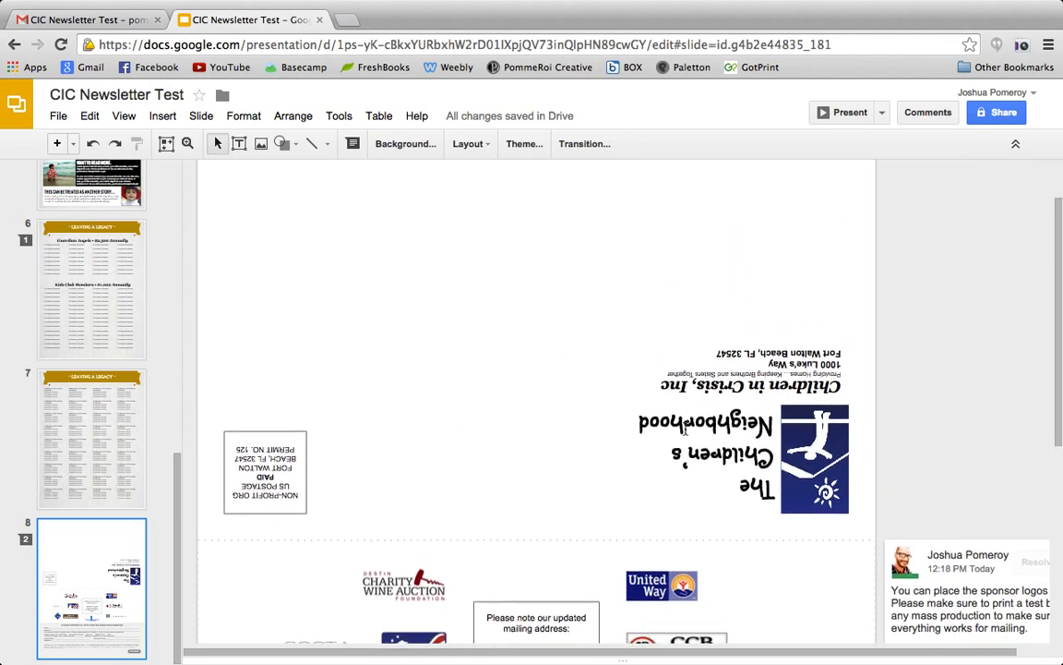
scroll(685, 427, "up", 2)
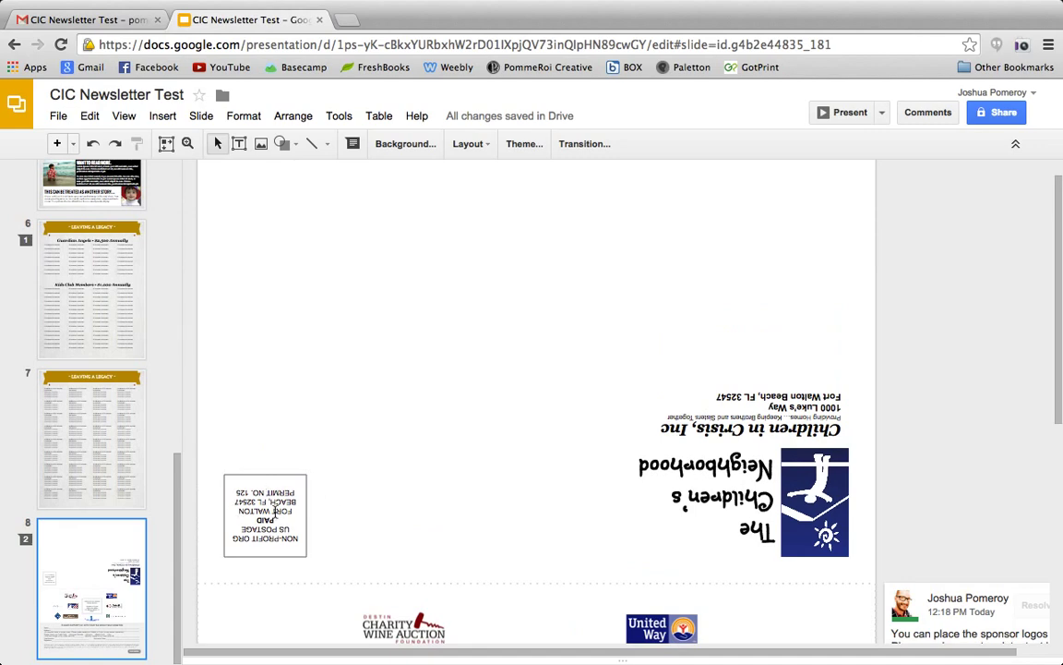
scroll(761, 416, "down", 10)
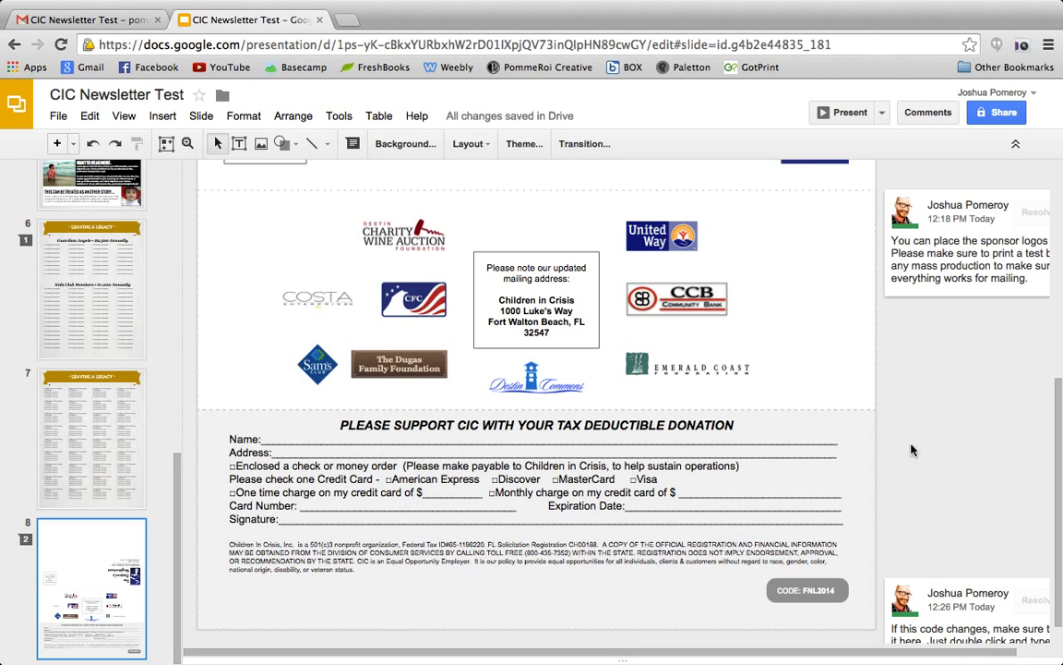
scroll(97, 443, "up", 10)
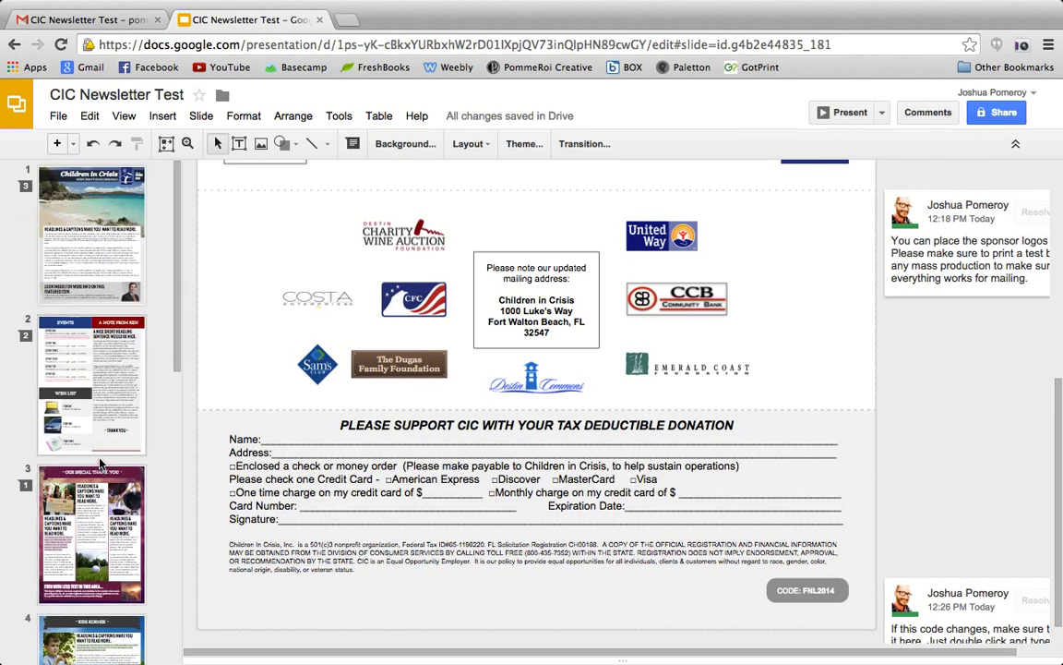
Return to slide 1, the Children in Crisis cover, and close Mission Control
left_click(98, 231)
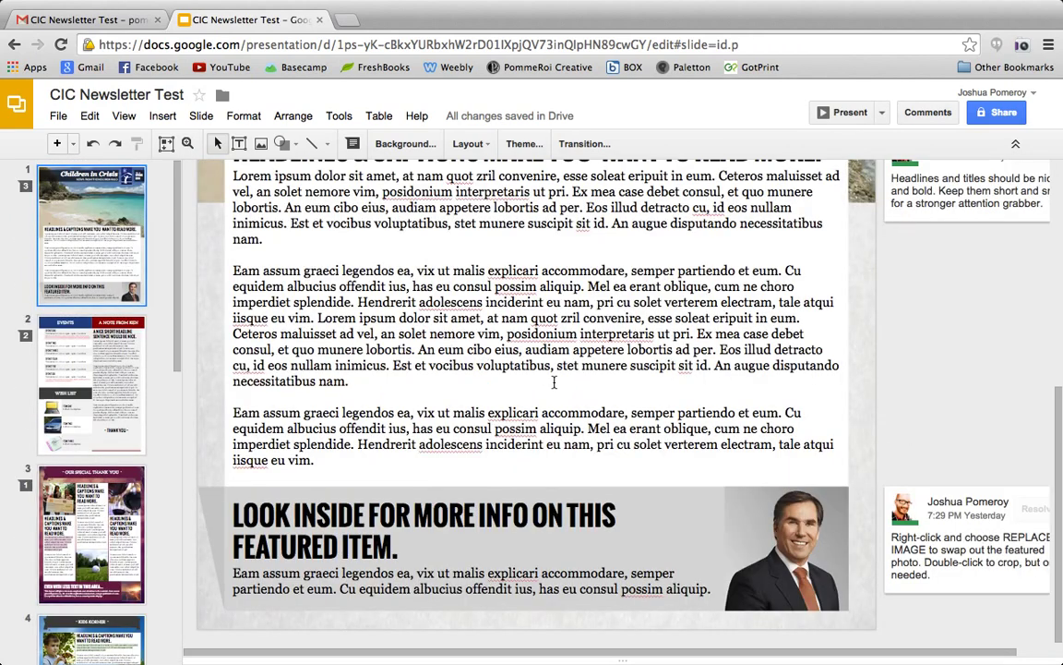
scroll(554, 381, "up", 5)
key("ctrl+Up")
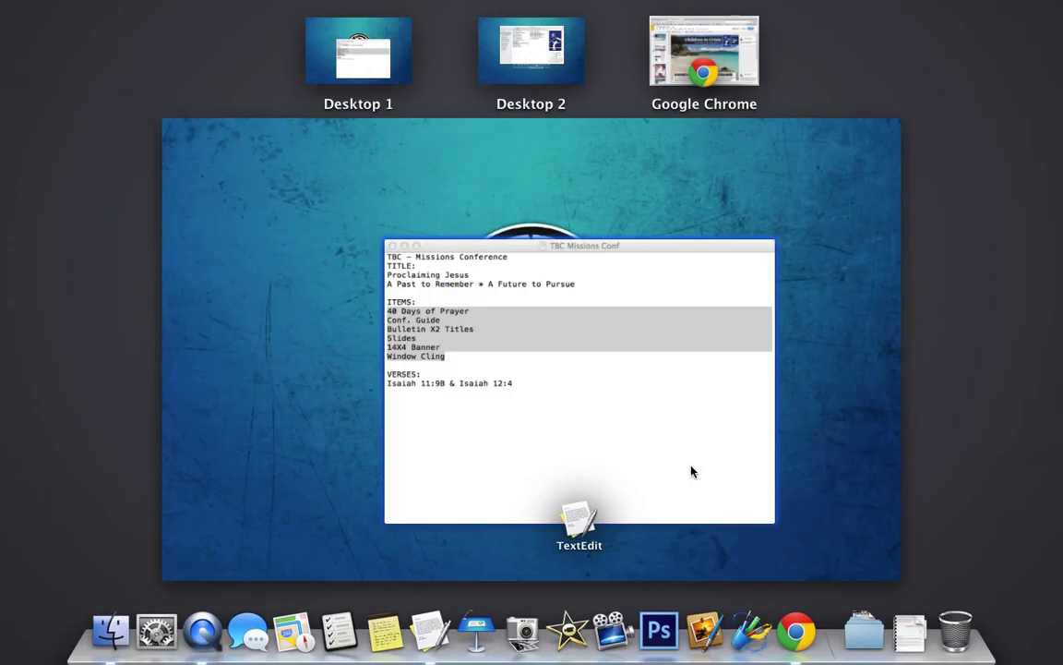
key("ctrl+Up")
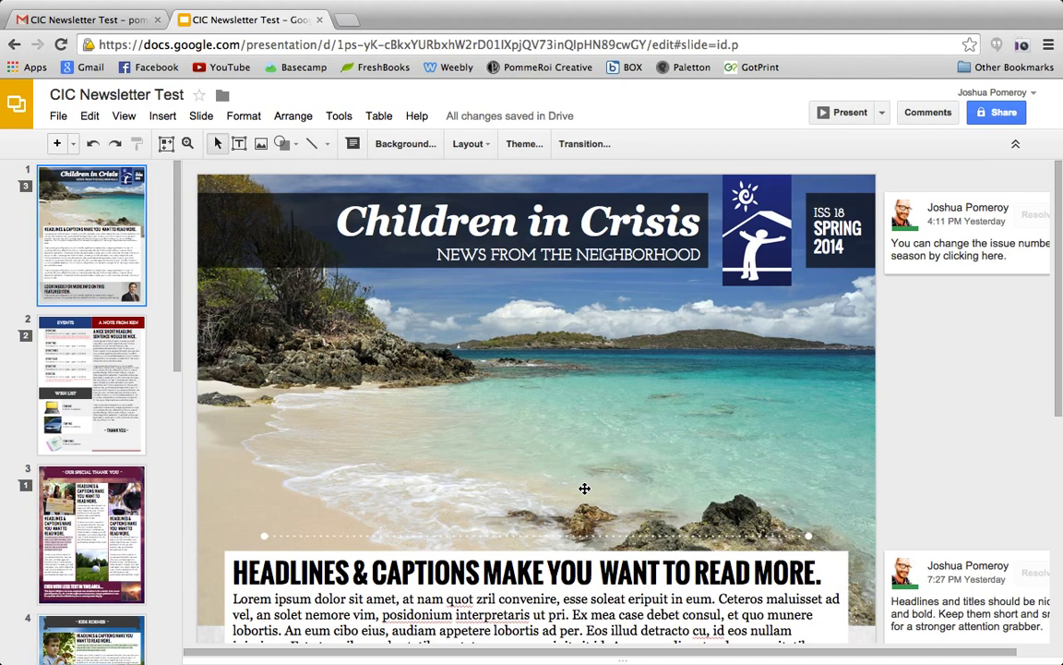
scroll(584, 488, "down", 1)
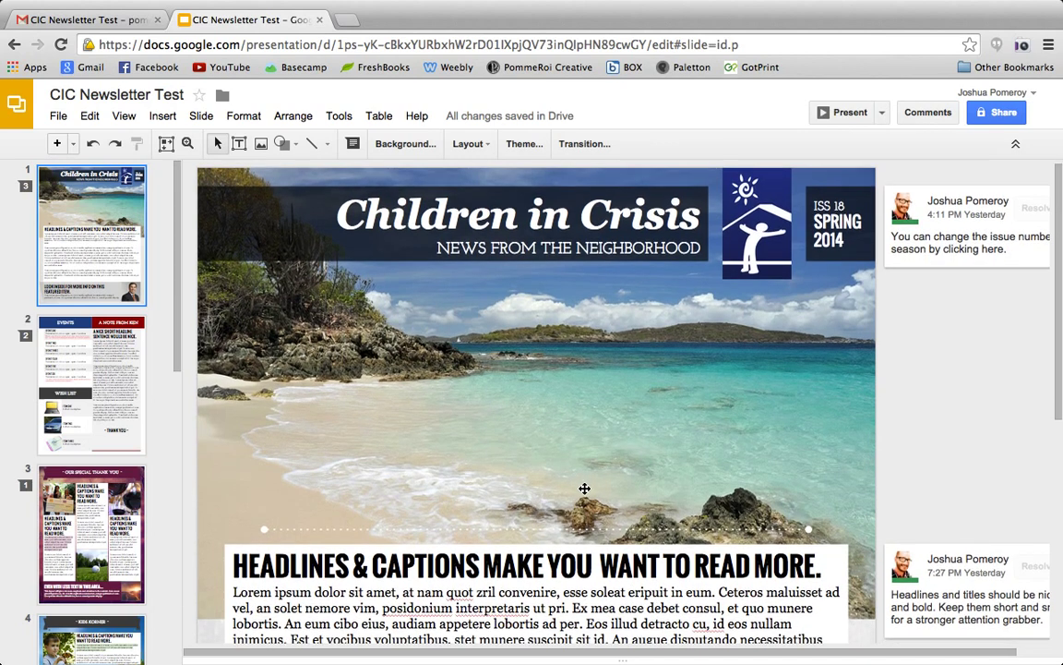